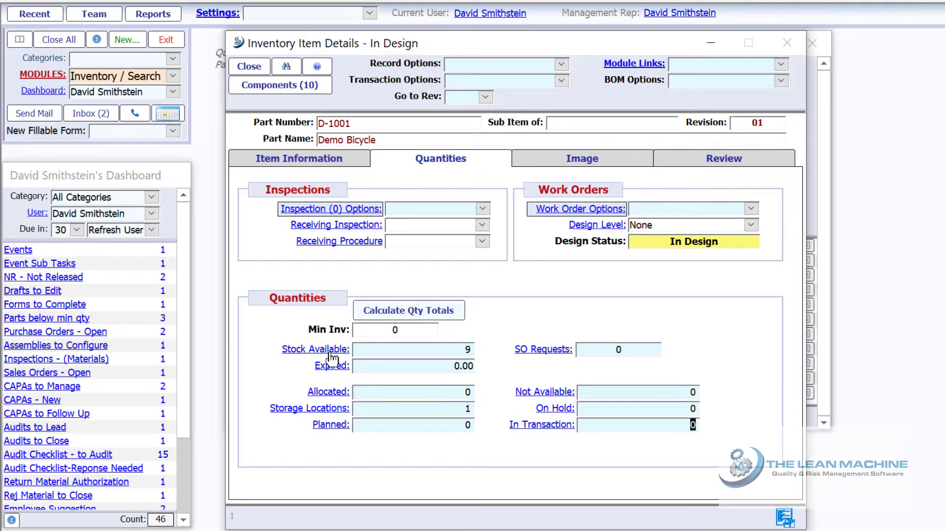
- View the Demo Bicycle's available stock and its Warehouse 1 quantity location record, and close both
{"action": "left_click", "coordinate": [331, 352]}
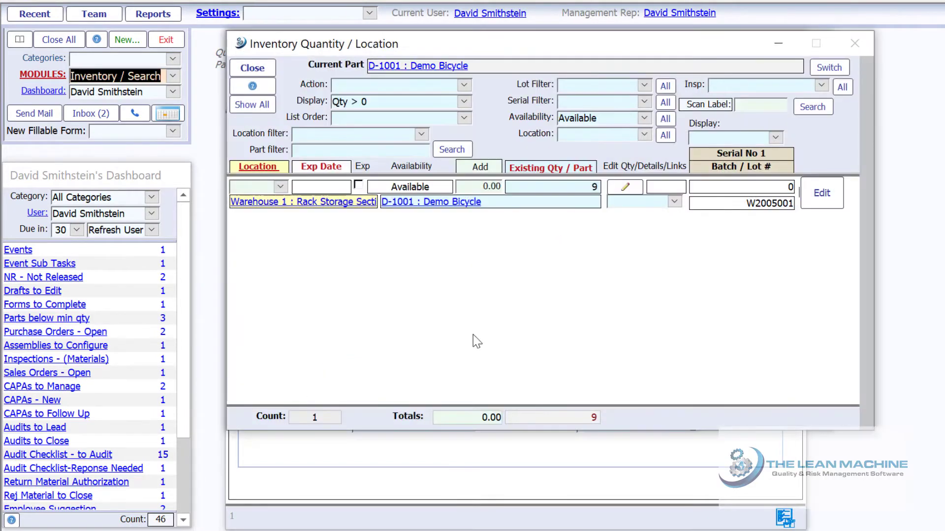
{"action": "left_click", "coordinate": [820, 199]}
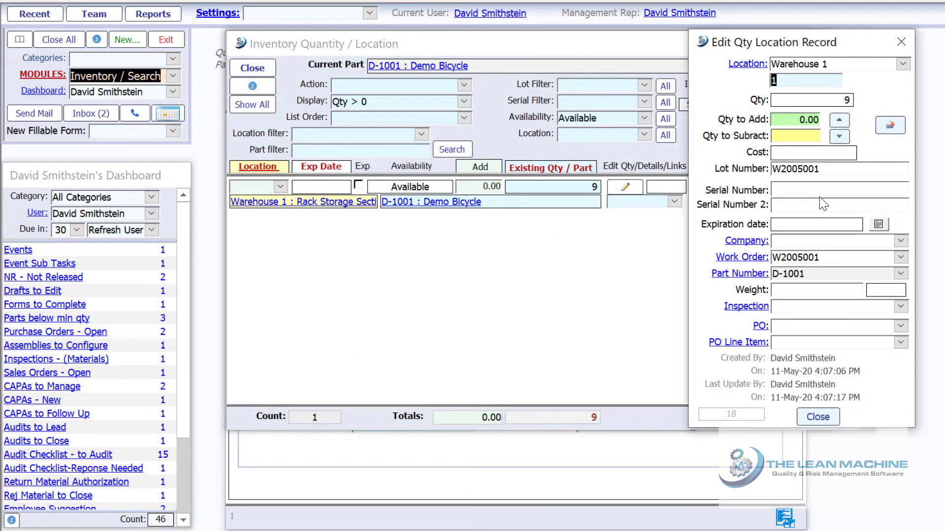
{"action": "left_click", "coordinate": [818, 418]}
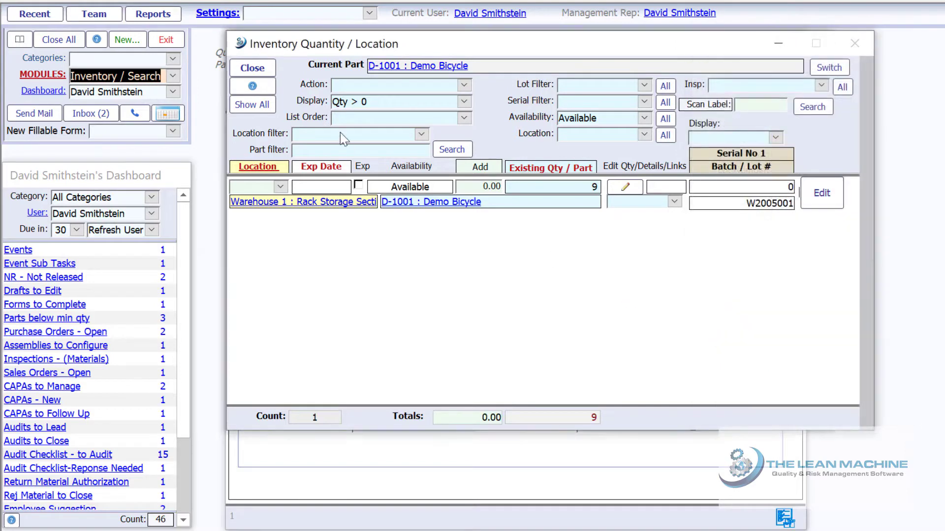
{"action": "left_click", "coordinate": [255, 69]}
- Display the Demo Bicycle's image and show its review information with the linked document
{"action": "left_click", "coordinate": [575, 164]}
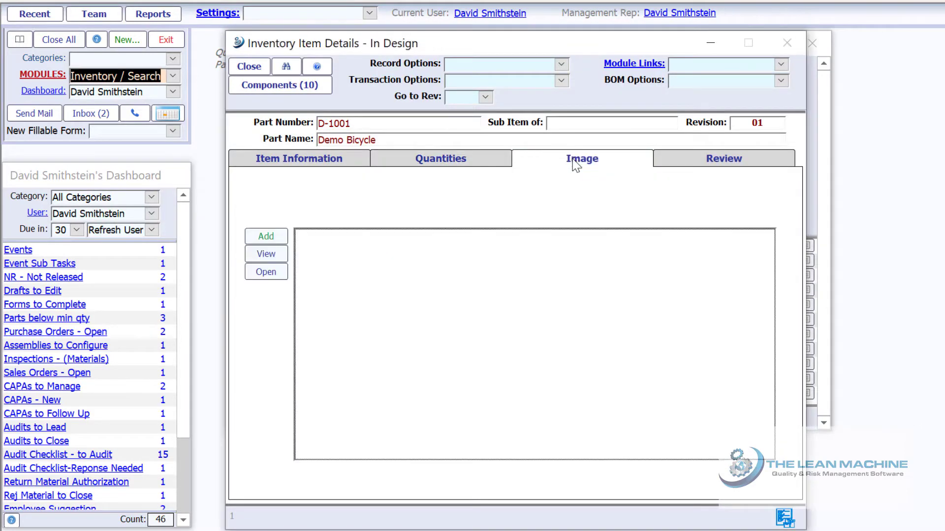
{"action": "left_click", "coordinate": [266, 254]}
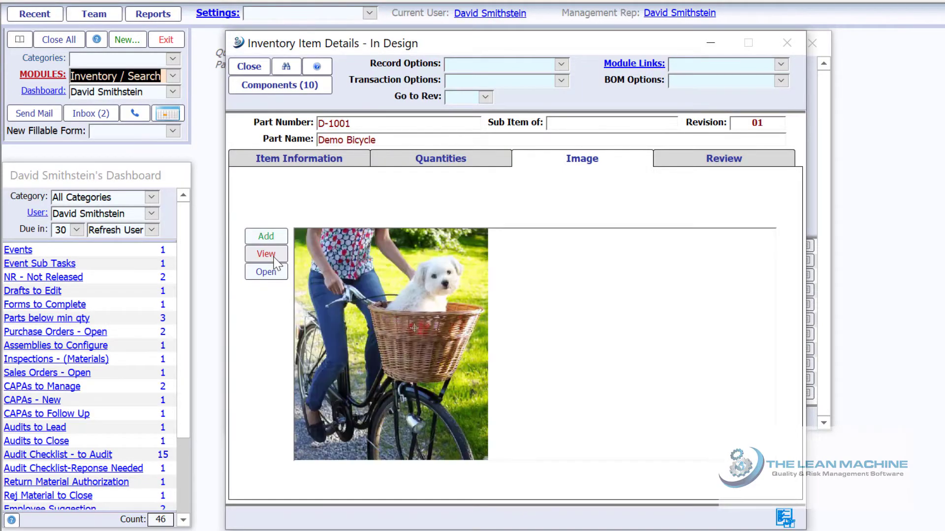
{"action": "left_click", "coordinate": [731, 166]}
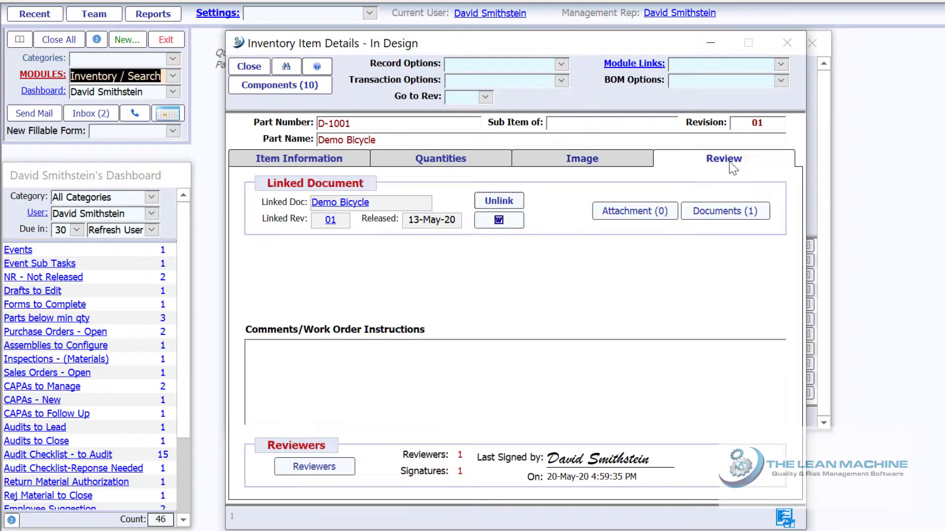
- Return to the Demo Bicycle's item information, inspect the custom field definition behind Catalog No., and close it
{"action": "left_click", "coordinate": [307, 160]}
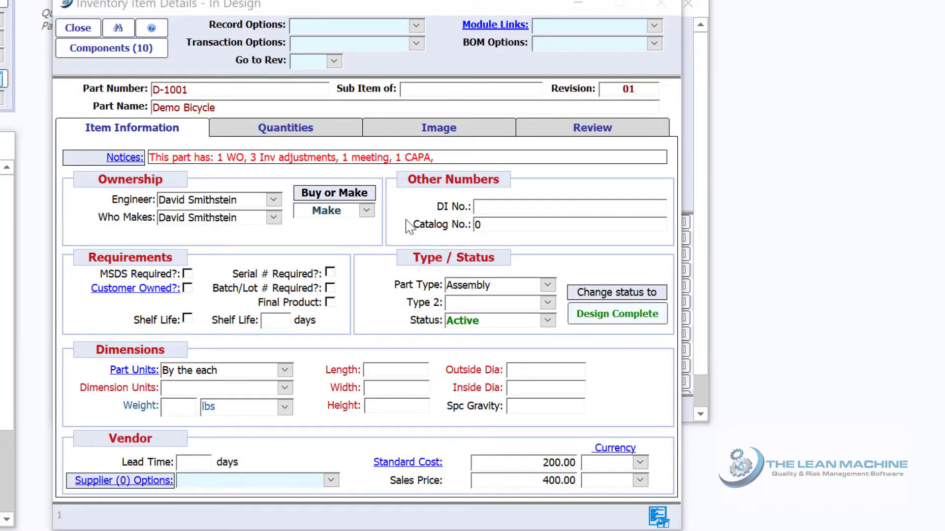
{"action": "double_click", "coordinate": [432, 225]}
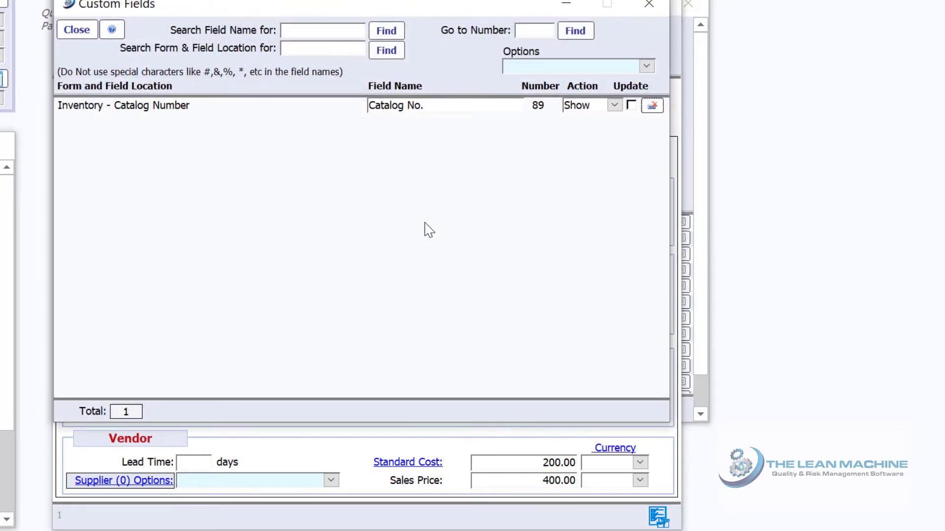
{"action": "left_click", "coordinate": [78, 35]}
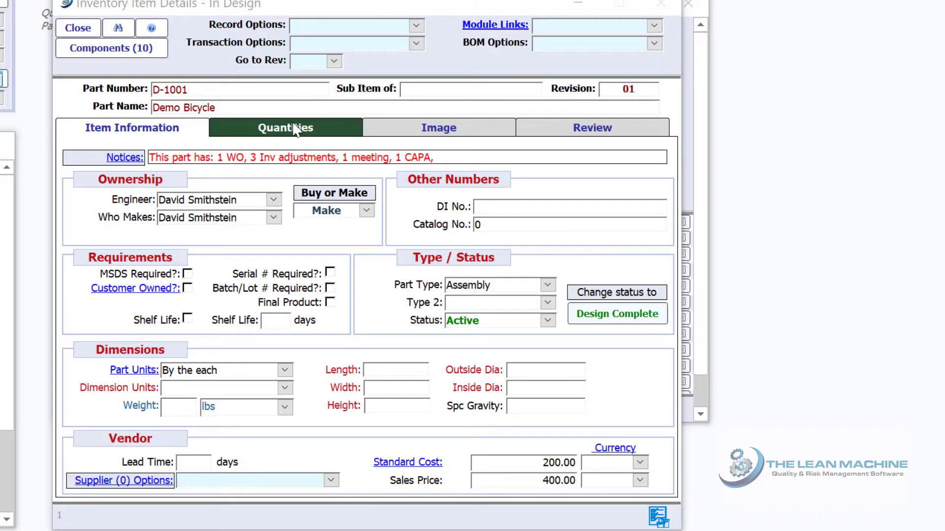
- Look over the work order options in the Demo Bicycle's quantities section and display the part's image
{"action": "left_click", "coordinate": [294, 129]}
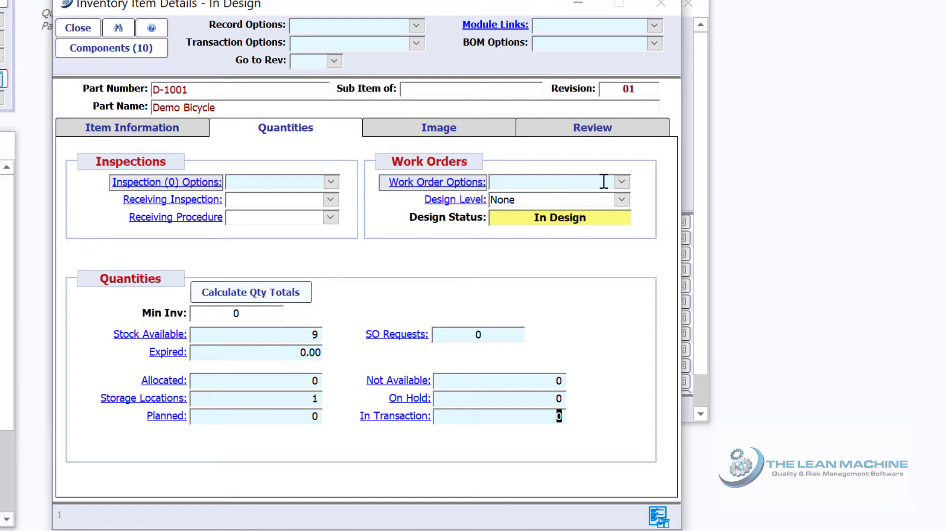
{"action": "left_click", "coordinate": [621, 182]}
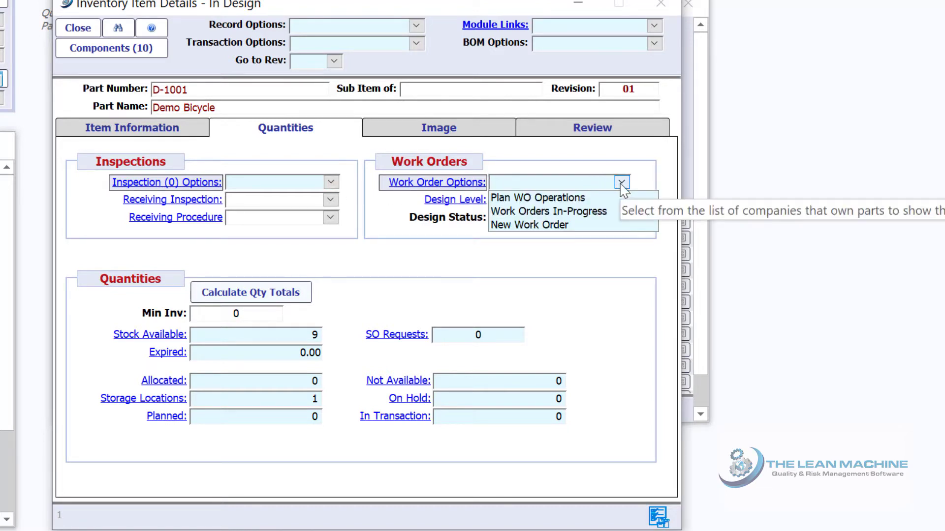
{"action": "left_click", "coordinate": [440, 129]}
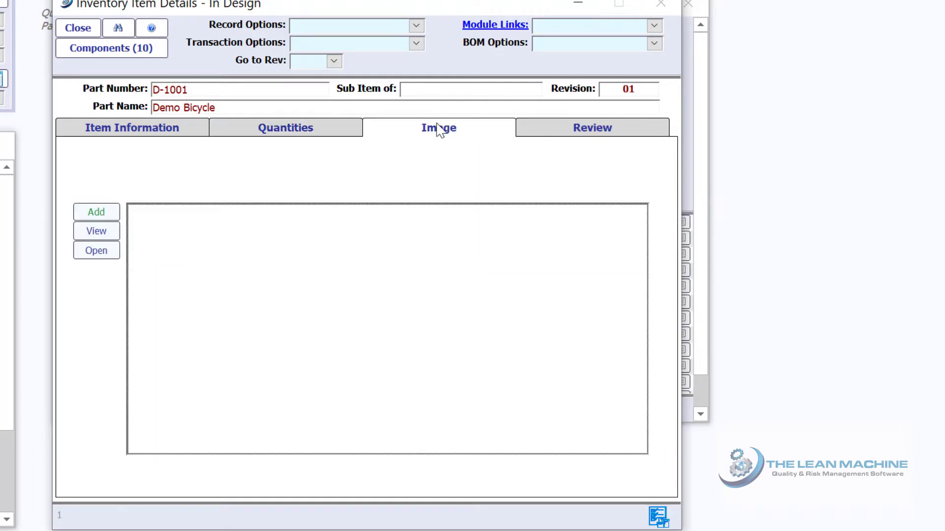
{"action": "left_click", "coordinate": [101, 235]}
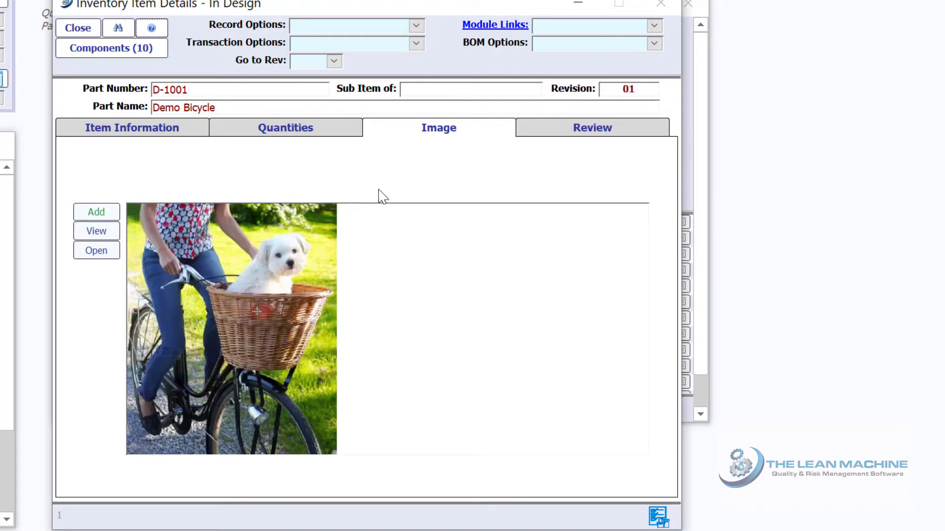
- Check the Demo Bicycle's review information and its list of part approval signatures, closing the list again
{"action": "left_click", "coordinate": [566, 132]}
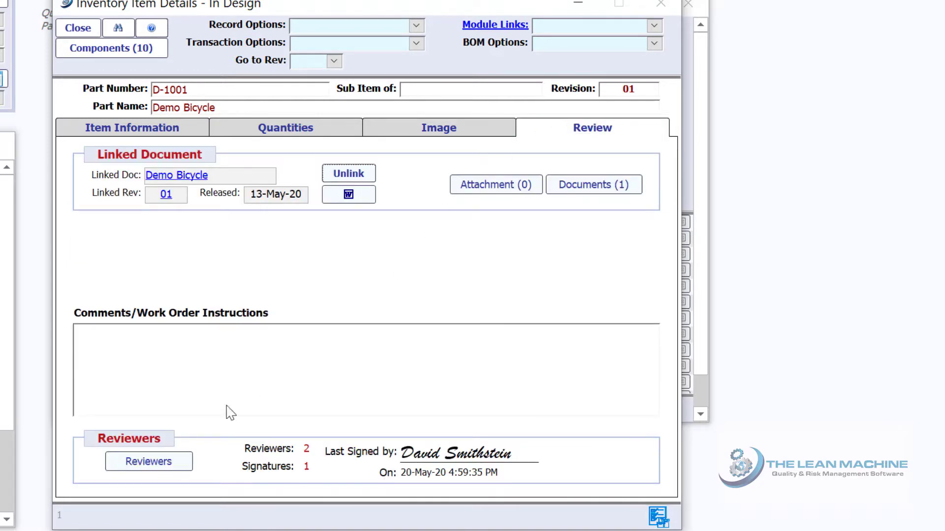
{"action": "left_click", "coordinate": [149, 465]}
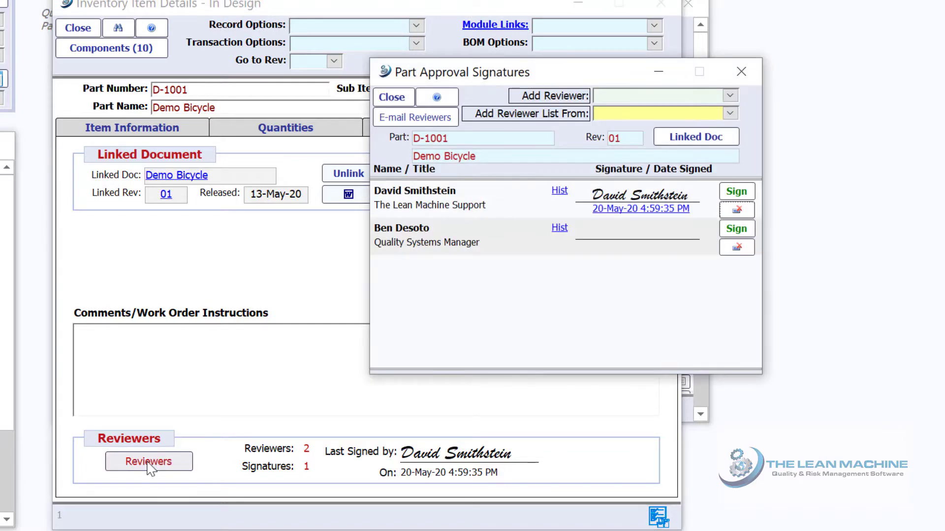
{"action": "left_click", "coordinate": [392, 98]}
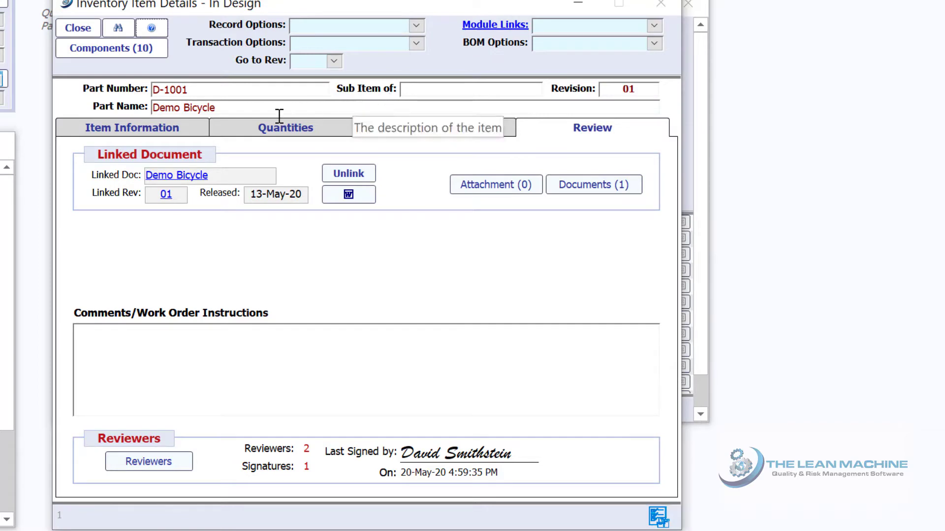
- Open the components list of D-1001 from its item information and place it beside the item details
{"action": "left_click", "coordinate": [138, 129]}
{"action": "left_click", "coordinate": [106, 49]}
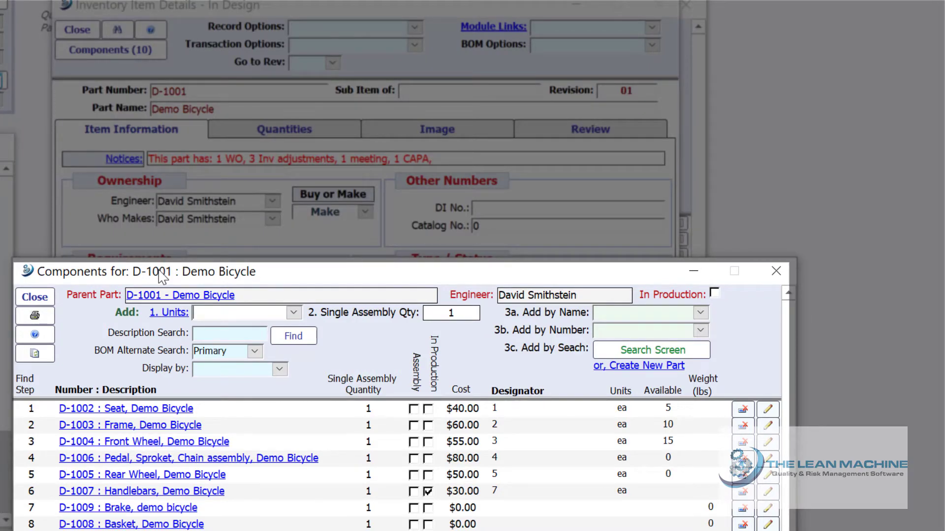
{"action": "left_click_drag", "start_coordinate": [162, 278], "coordinate": [838, 11]}
- Show the item details of components D-1002, D-1003, D-1004 and D-1006 in turn from the components list
{"action": "left_click", "coordinate": [808, 142]}
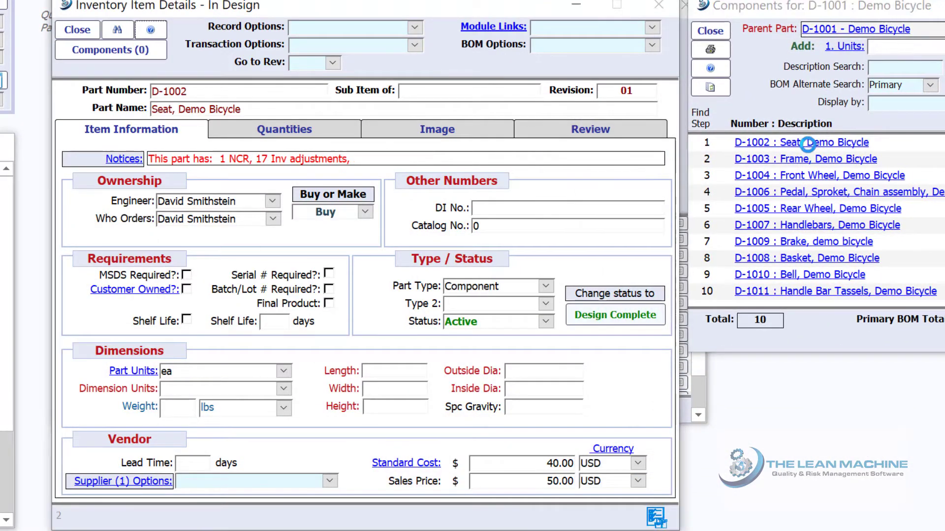
{"action": "left_click", "coordinate": [800, 159]}
{"action": "left_click", "coordinate": [792, 177]}
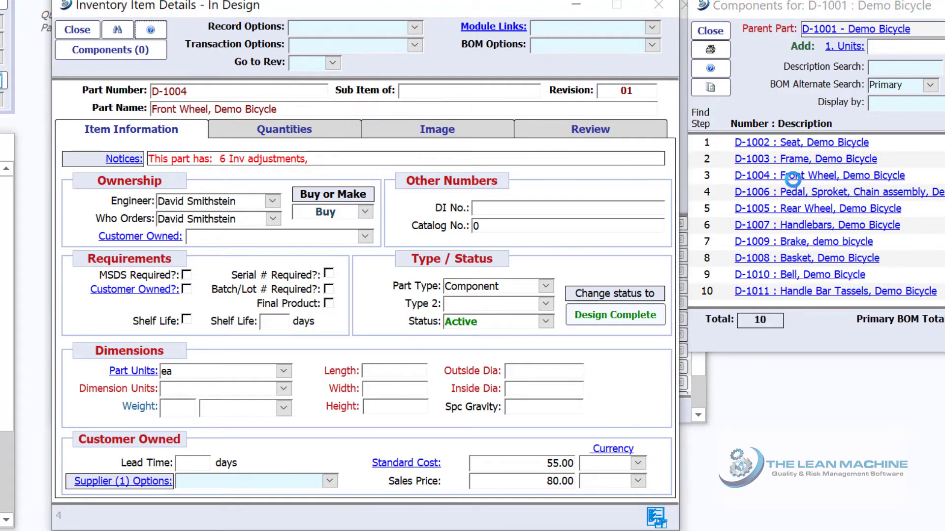
{"action": "left_click", "coordinate": [793, 192]}
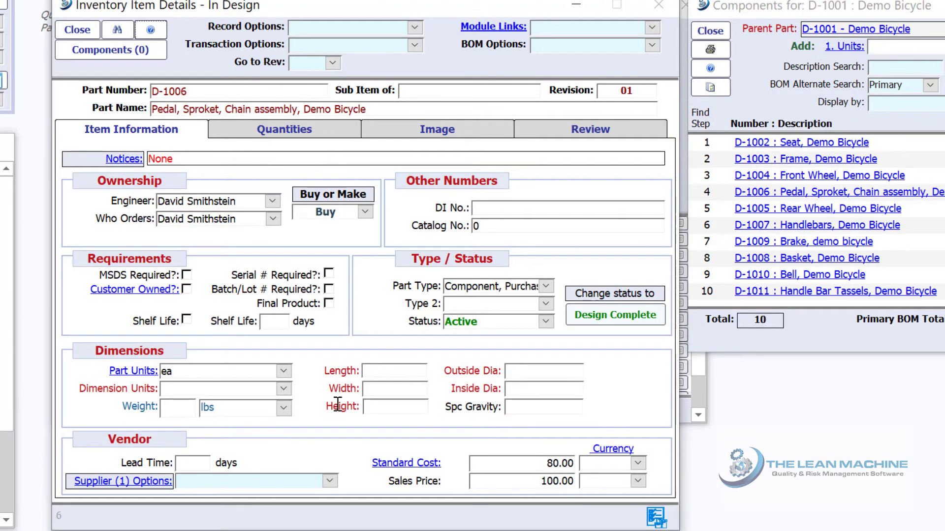
- View the supplier approval record of Demo Vendor 1 from D-1006's supplier list, and close both
{"action": "left_click", "coordinate": [123, 483]}
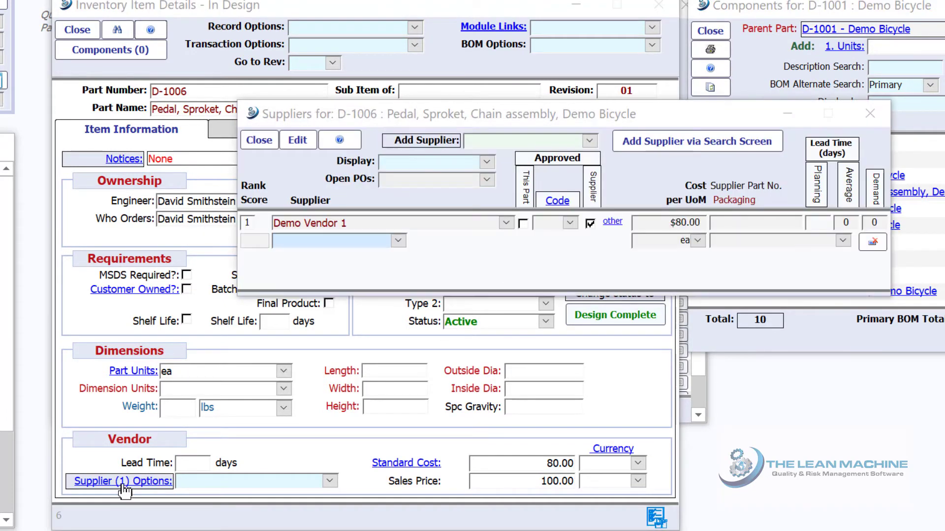
{"action": "left_click", "coordinate": [398, 241]}
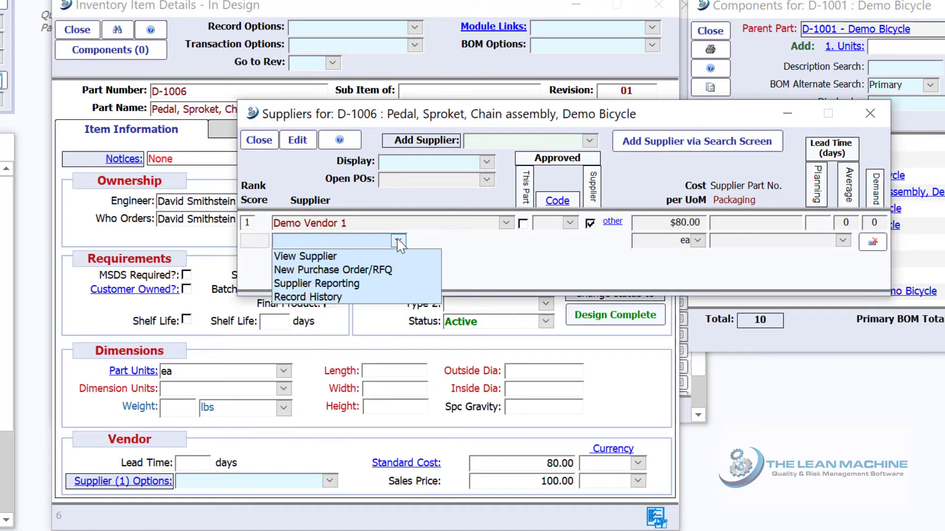
{"action": "left_click", "coordinate": [367, 254]}
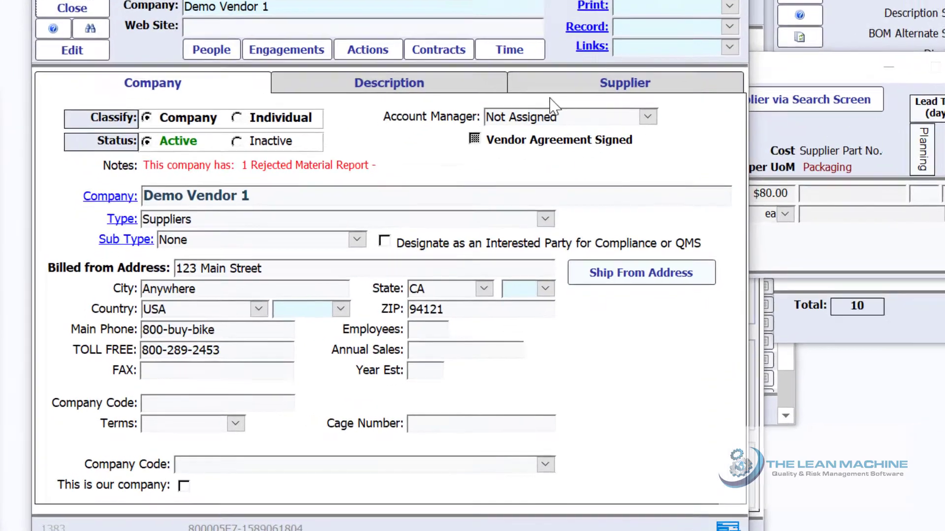
{"action": "left_click", "coordinate": [501, 129]}
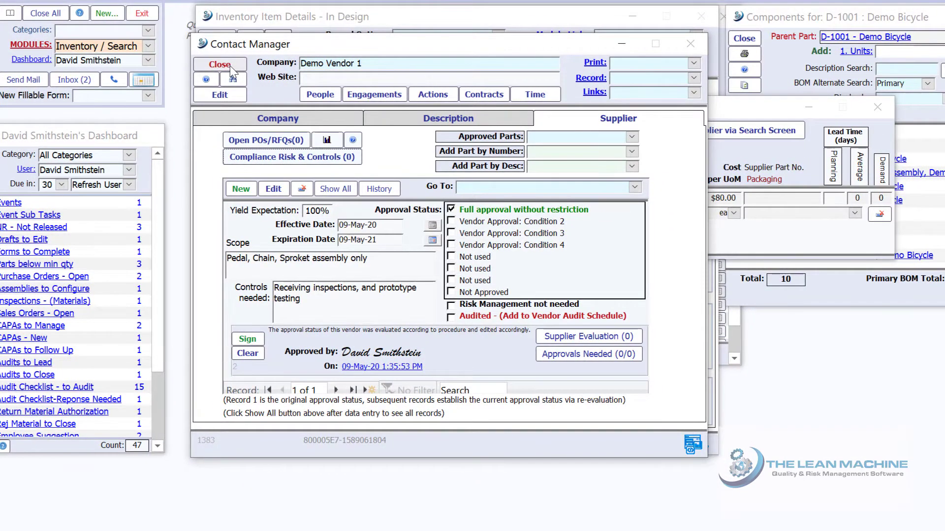
{"action": "left_click", "coordinate": [230, 66]}
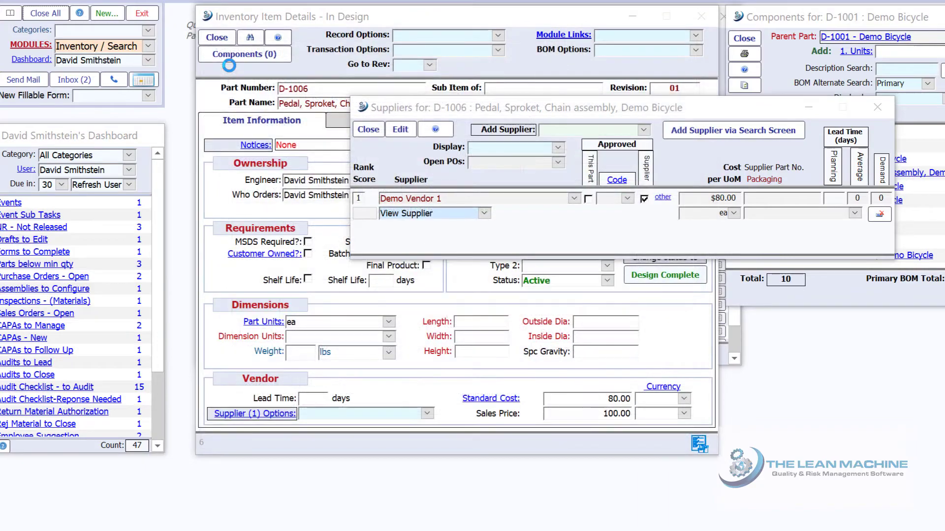
{"action": "left_click", "coordinate": [370, 129]}
- Examine the D-1006 inspection template with its template type choices and the receiving inspection types, closing each one
{"action": "left_click", "coordinate": [389, 120]}
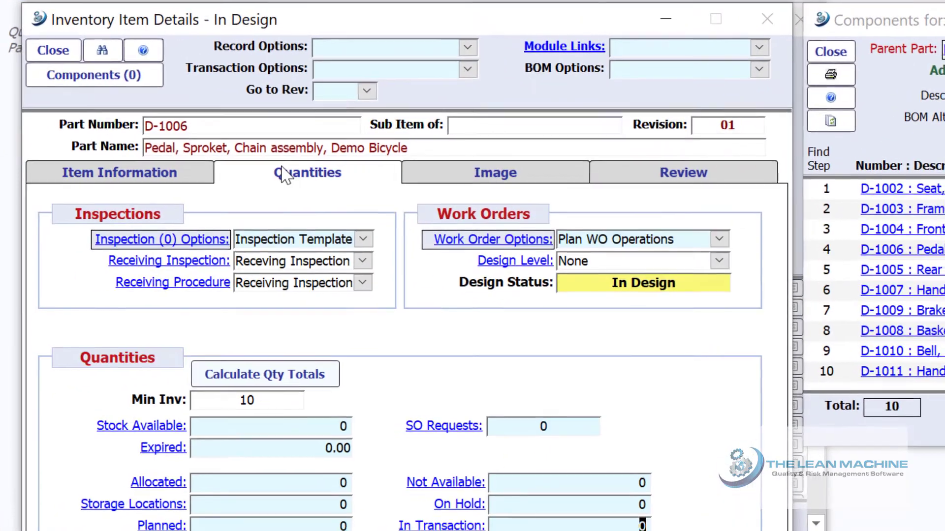
{"action": "left_click", "coordinate": [163, 242]}
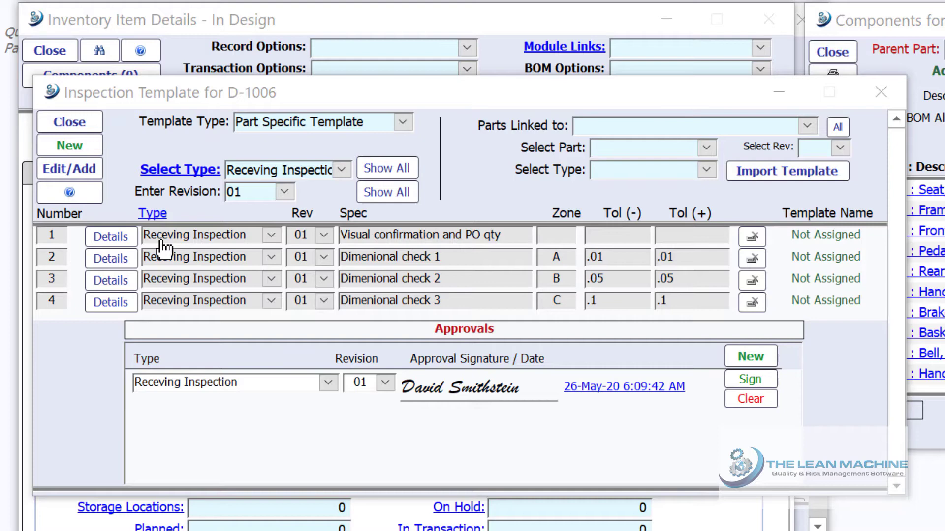
{"action": "left_click", "coordinate": [403, 123]}
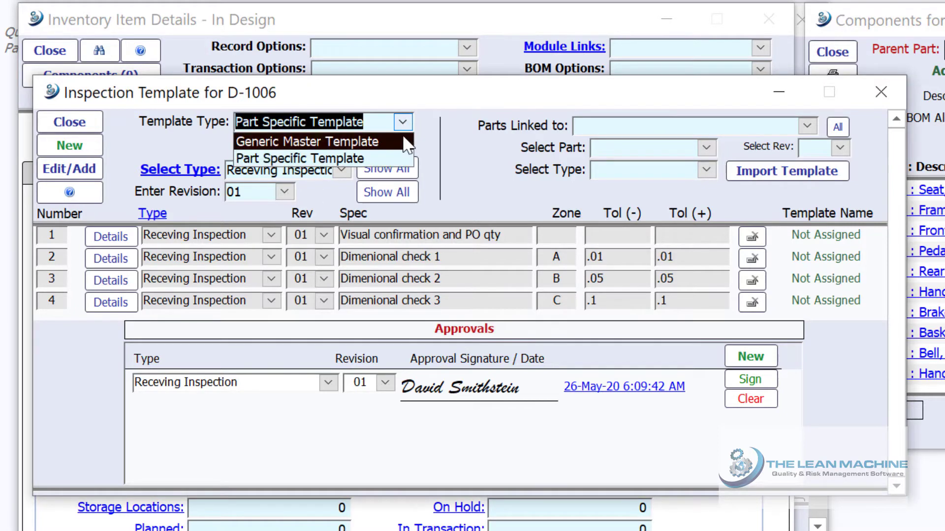
{"action": "left_click", "coordinate": [70, 122]}
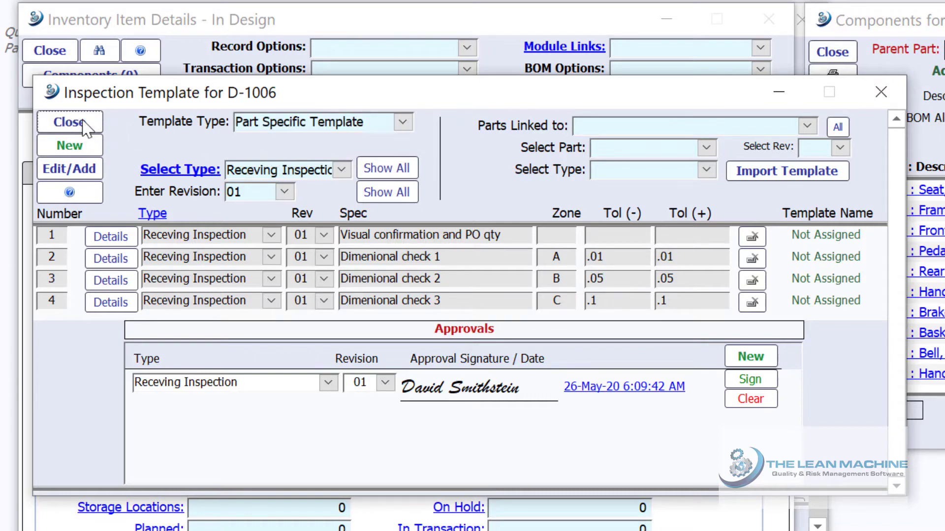
{"action": "left_click", "coordinate": [69, 122]}
{"action": "left_click", "coordinate": [186, 265]}
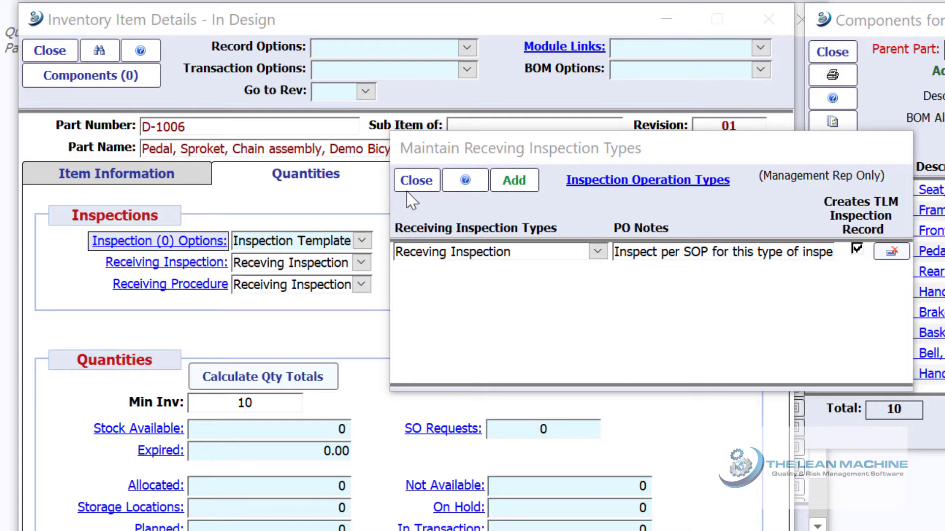
{"action": "left_click", "coordinate": [419, 184]}
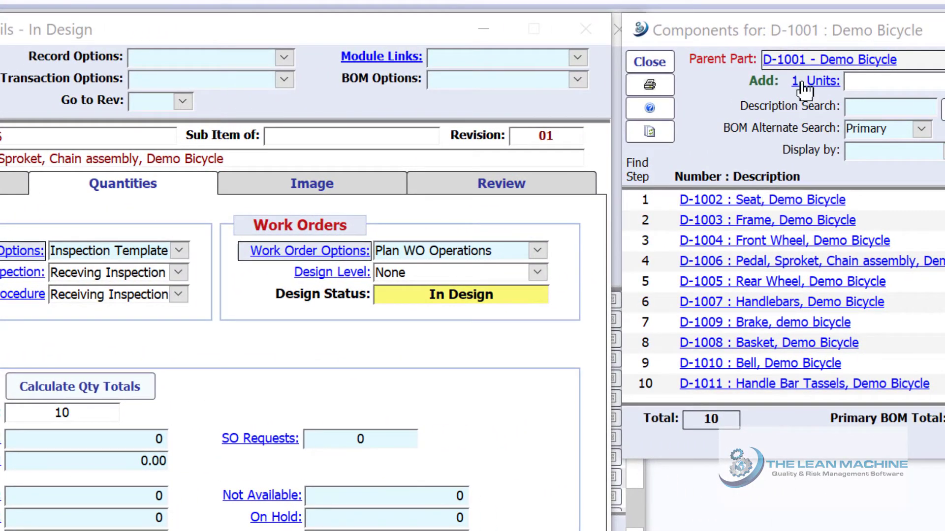
- Return to parent part D-1001 and open the storage location record behind its available stock, accepting editing of the linked location
{"action": "left_click", "coordinate": [816, 59]}
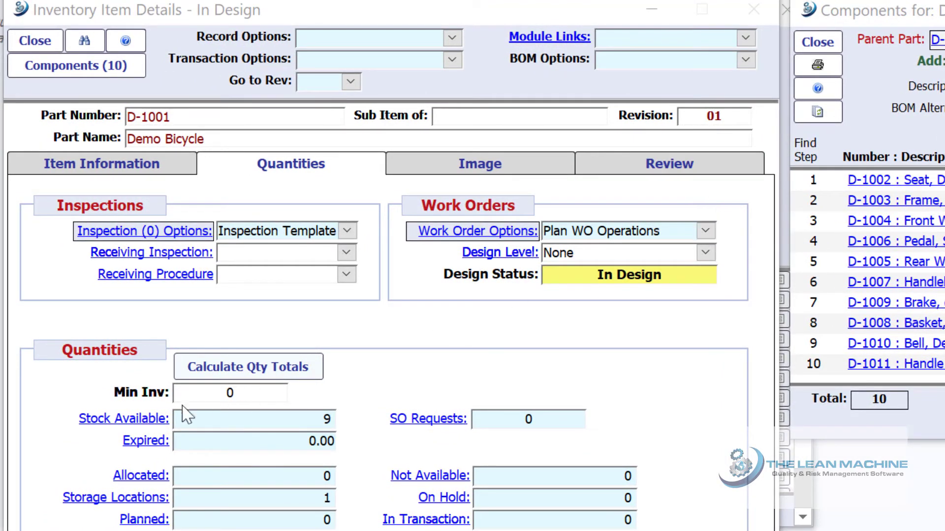
{"action": "left_click", "coordinate": [126, 422]}
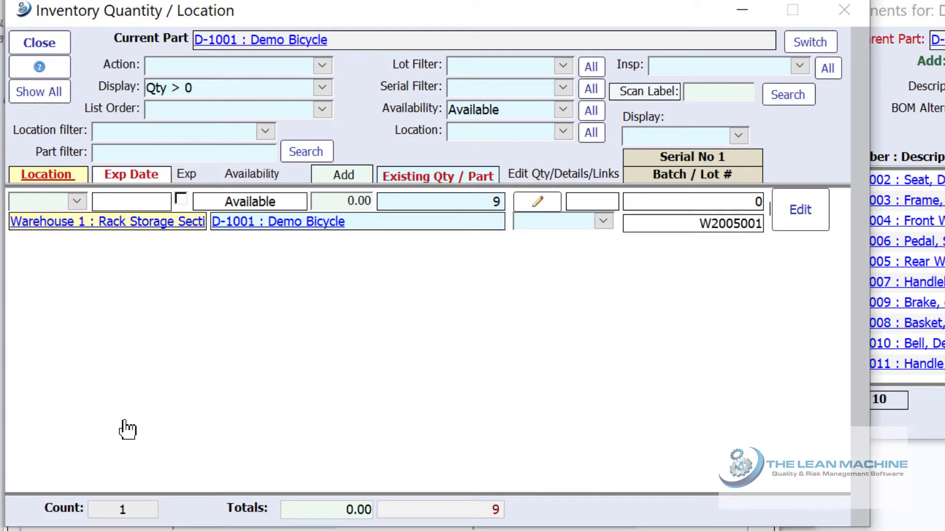
{"action": "left_click", "coordinate": [811, 215]}
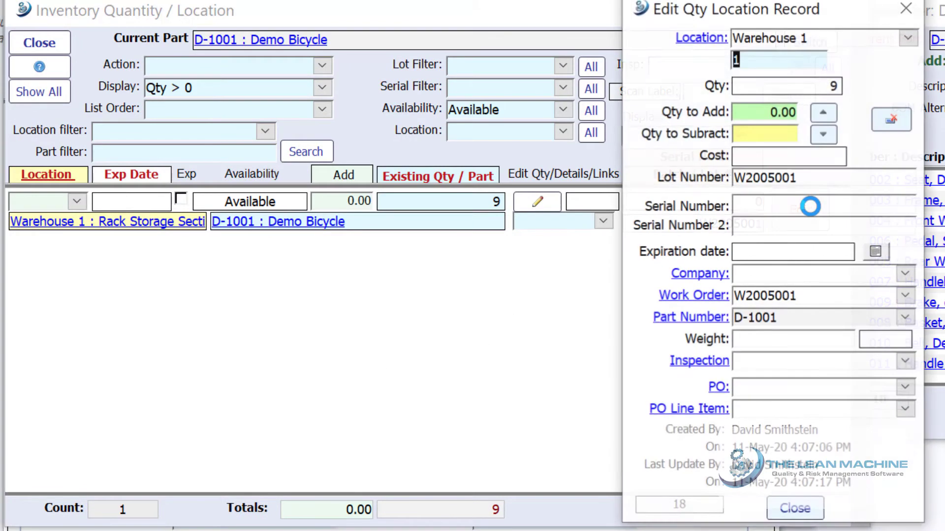
{"action": "left_click", "coordinate": [700, 39]}
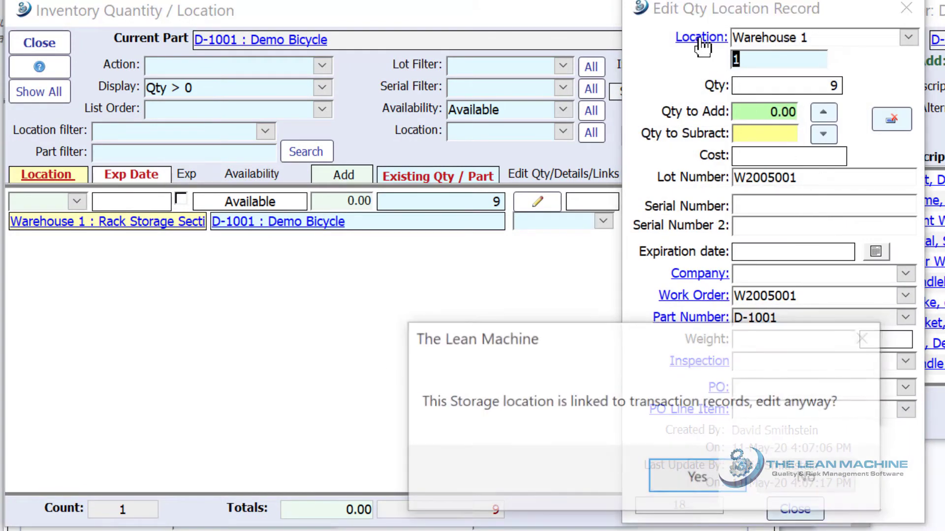
{"action": "left_click", "coordinate": [698, 476]}
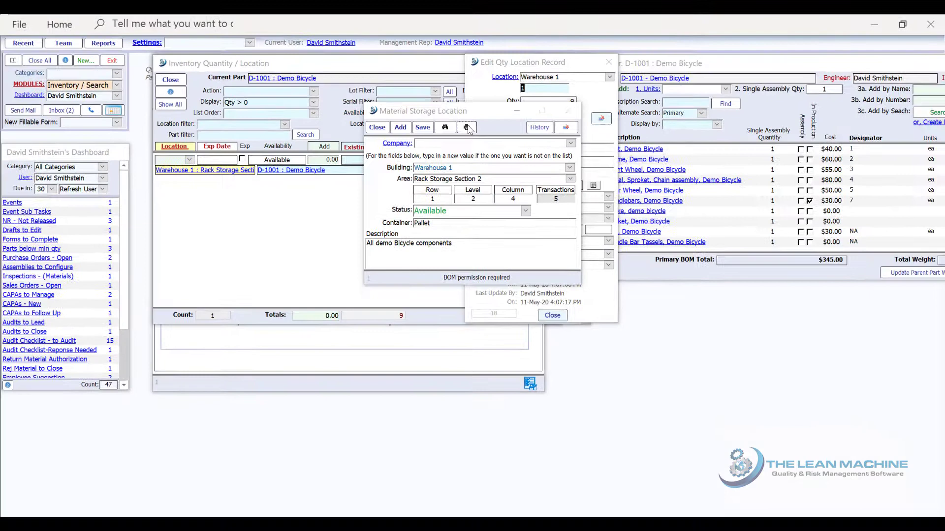
- Preview the storage location label using the Brother QL-580N printer, then close the label and D-1001's location and quantity records
{"action": "left_click", "coordinate": [625, 137]}
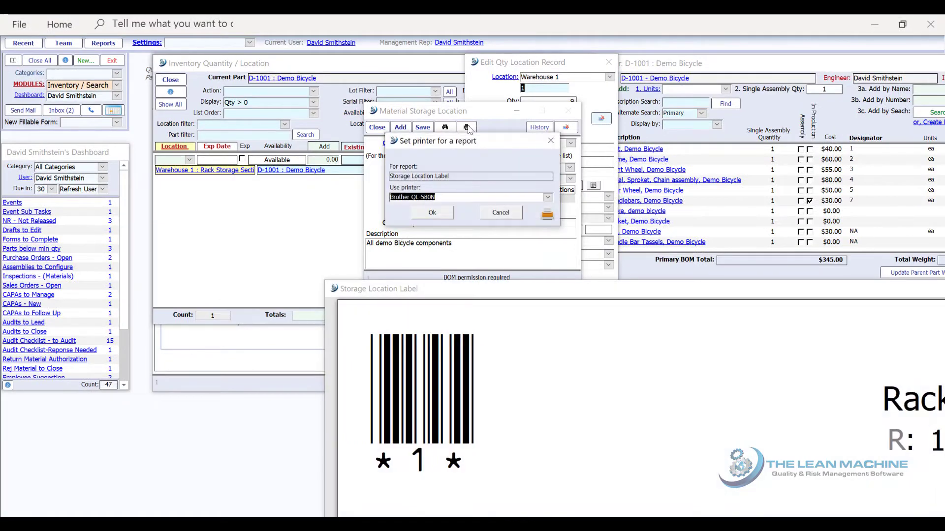
{"action": "left_click", "coordinate": [442, 214]}
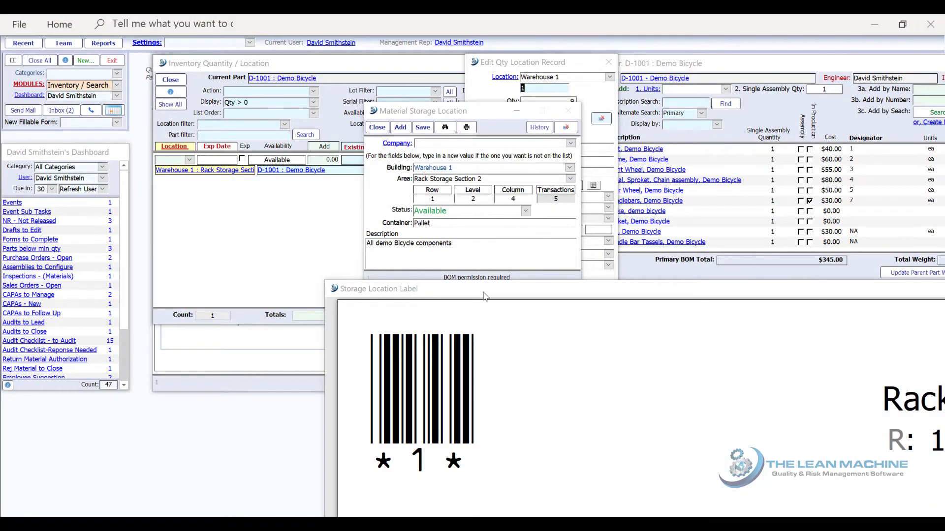
{"action": "left_click_drag", "start_coordinate": [485, 296], "coordinate": [207, 166]}
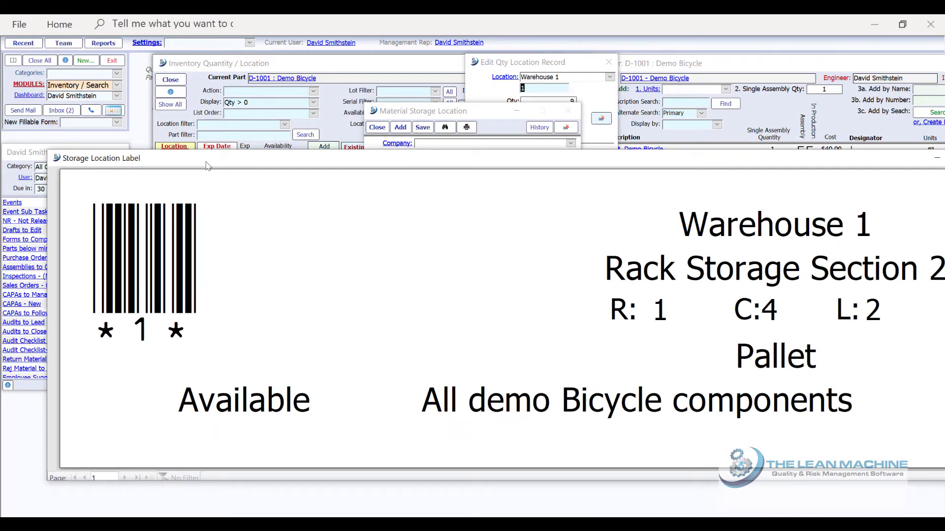
{"action": "right_click", "coordinate": [207, 166]}
{"action": "left_click", "coordinate": [236, 170]}
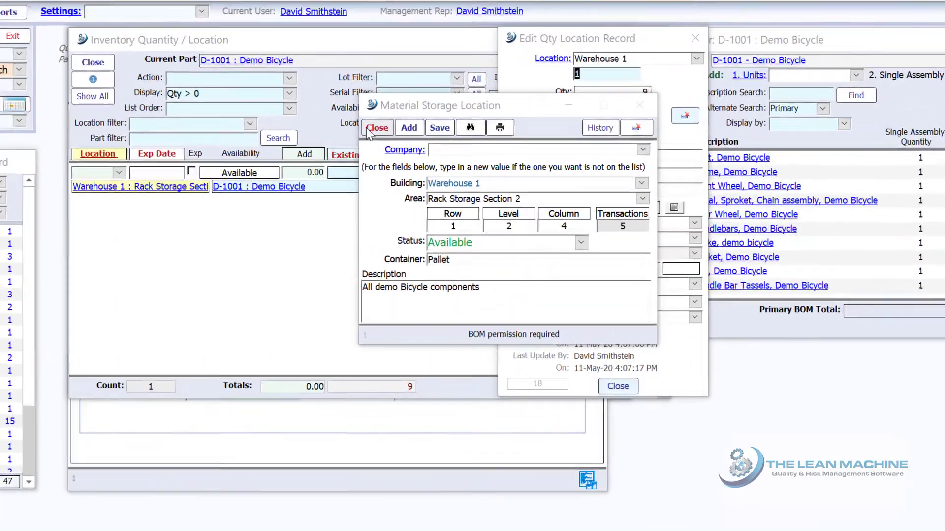
{"action": "left_click", "coordinate": [377, 127]}
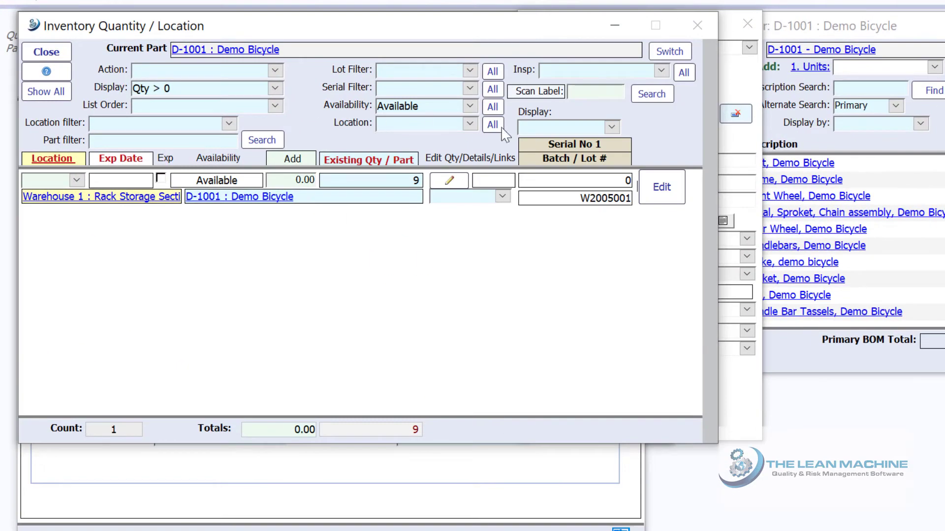
{"action": "left_click", "coordinate": [737, 22]}
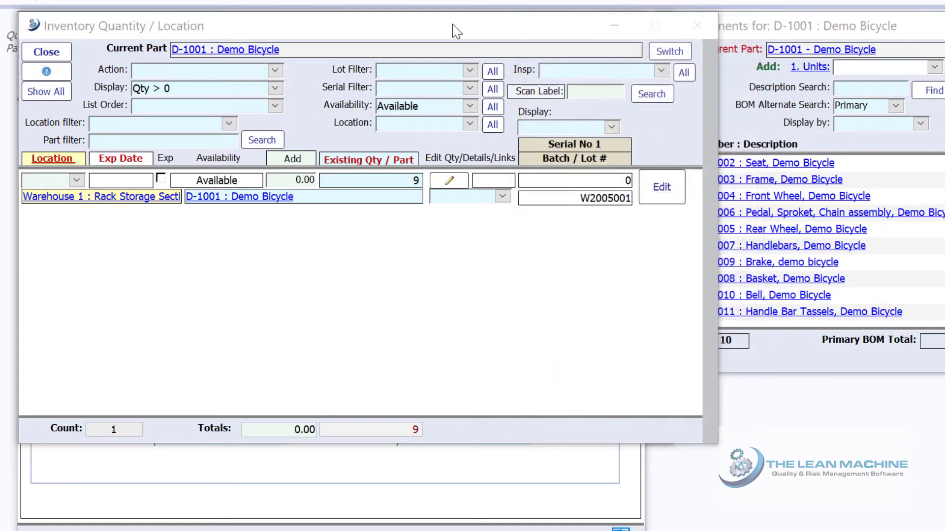
{"action": "left_click", "coordinate": [49, 53]}
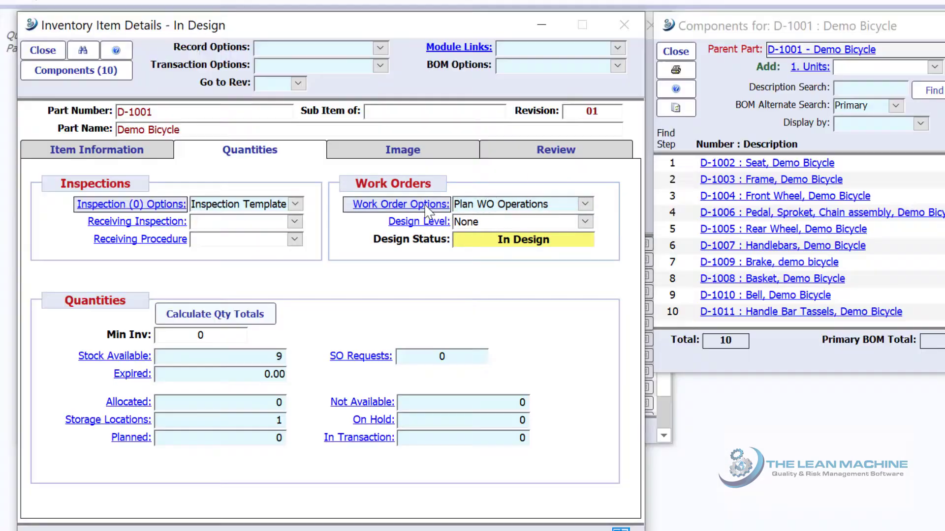
- View D-1001's planned work order operations and the details of the Attach Seat operation, and close both
{"action": "left_click", "coordinate": [443, 205]}
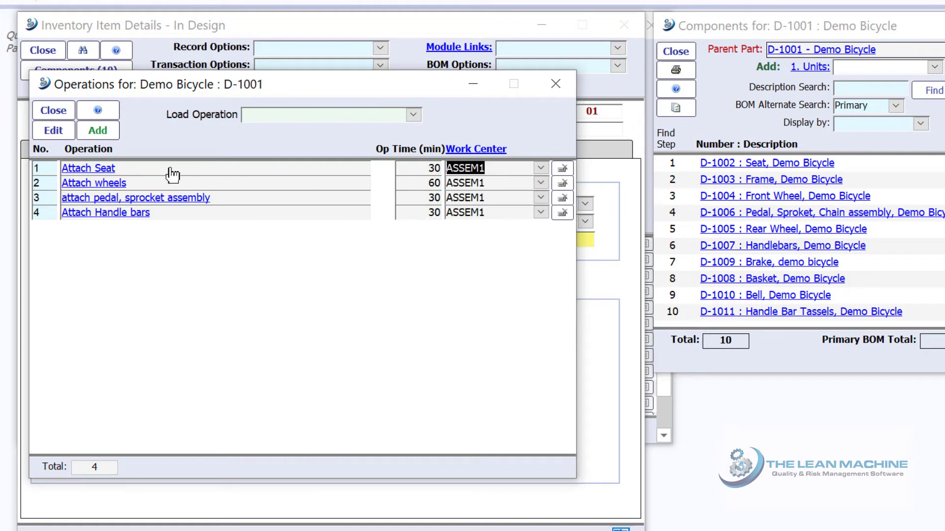
{"action": "left_click", "coordinate": [104, 170]}
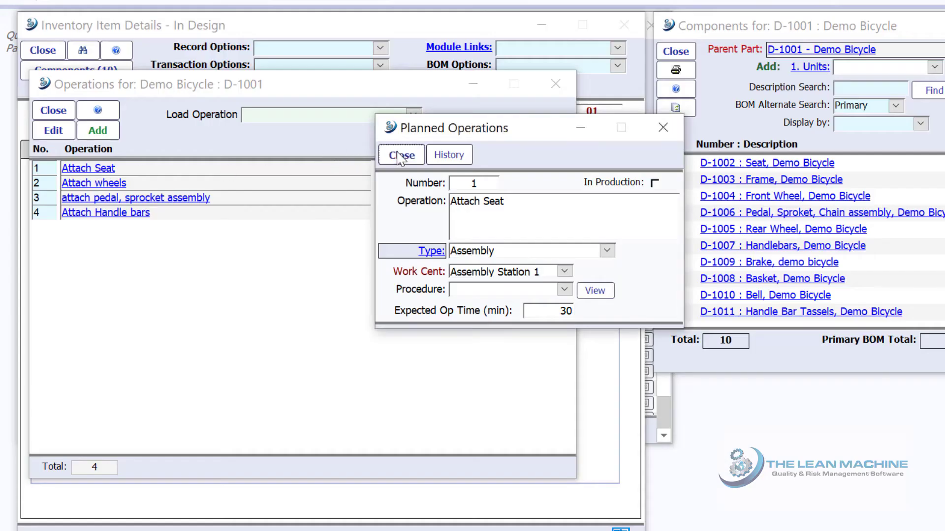
{"action": "left_click", "coordinate": [400, 155]}
{"action": "left_click", "coordinate": [53, 110]}
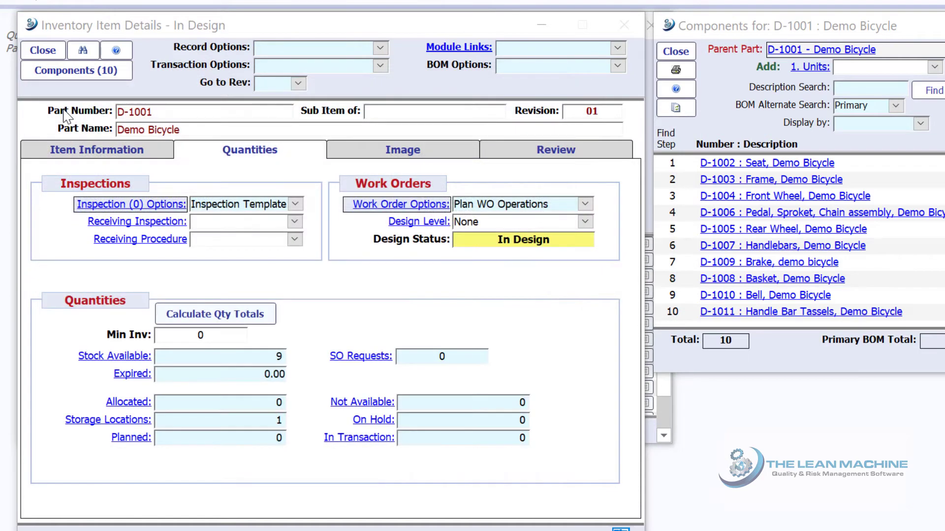
- Show D-1001's review information, view its list of related documents, and close the list
{"action": "left_click", "coordinate": [544, 153]}
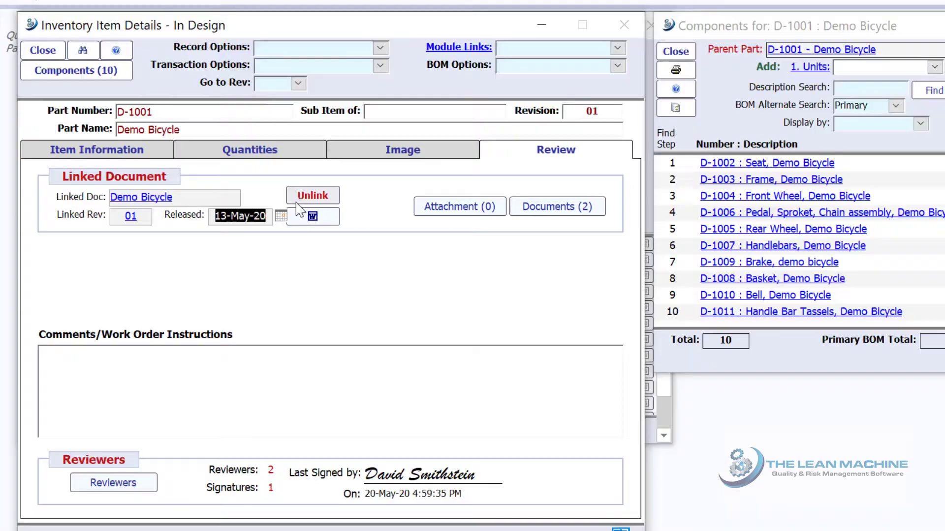
{"action": "left_click", "coordinate": [583, 207]}
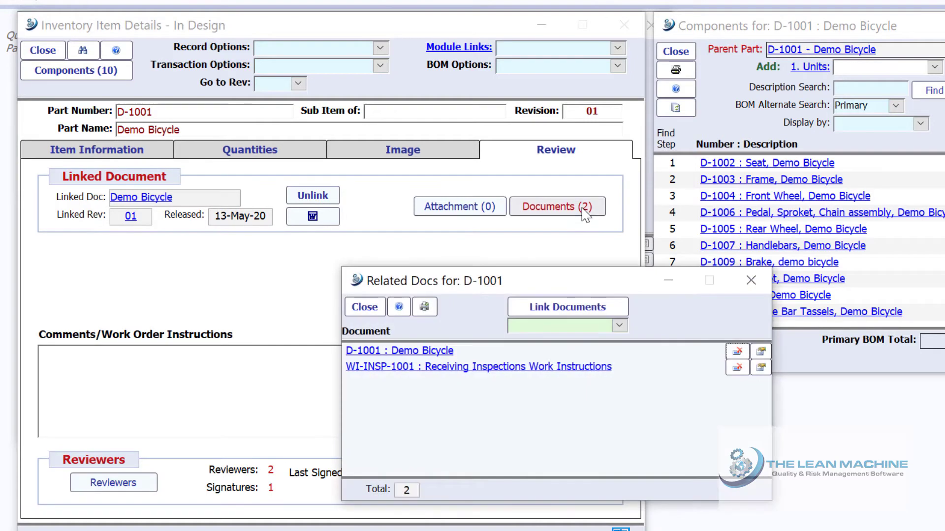
{"action": "left_click", "coordinate": [373, 310]}
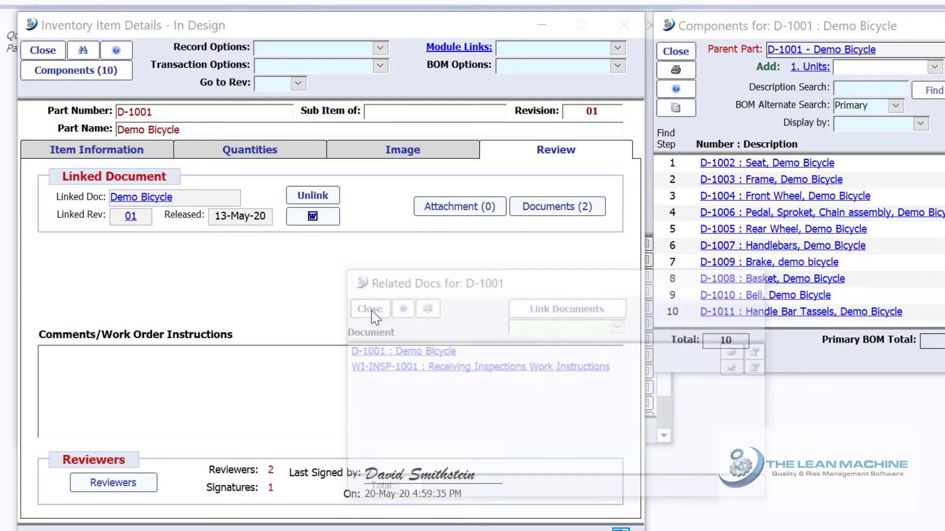
- Start a new document for component D-1003 despite its existing links, with type Drawing and title "Frame, Demo Bicycle"
{"action": "left_click", "coordinate": [760, 180]}
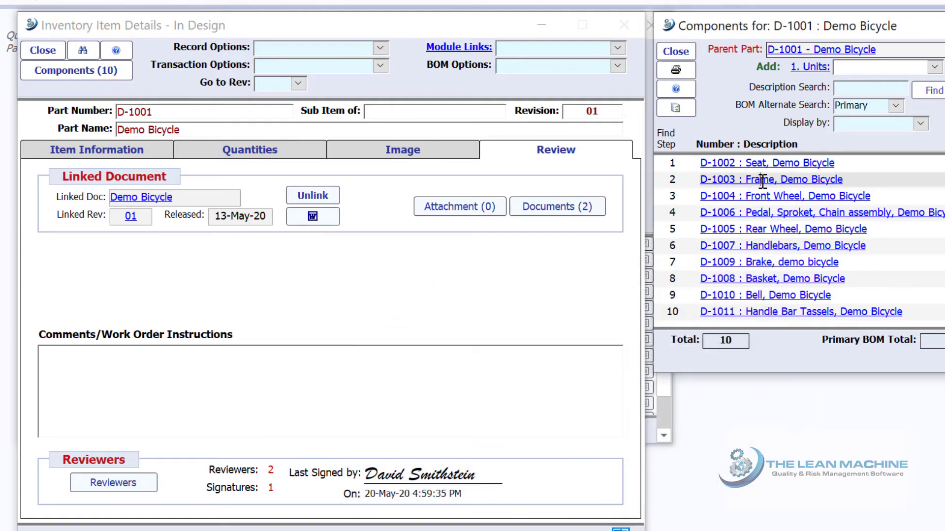
{"action": "left_click", "coordinate": [325, 220]}
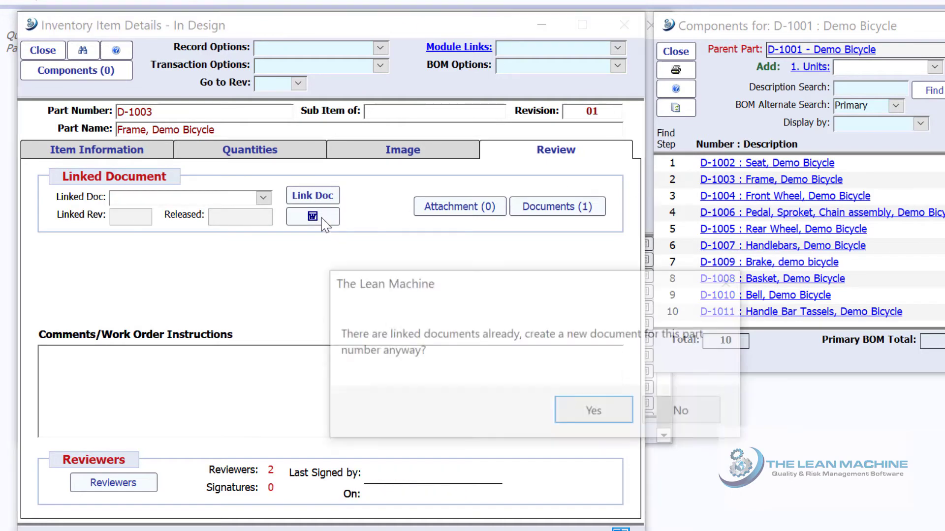
{"action": "left_click", "coordinate": [582, 412]}
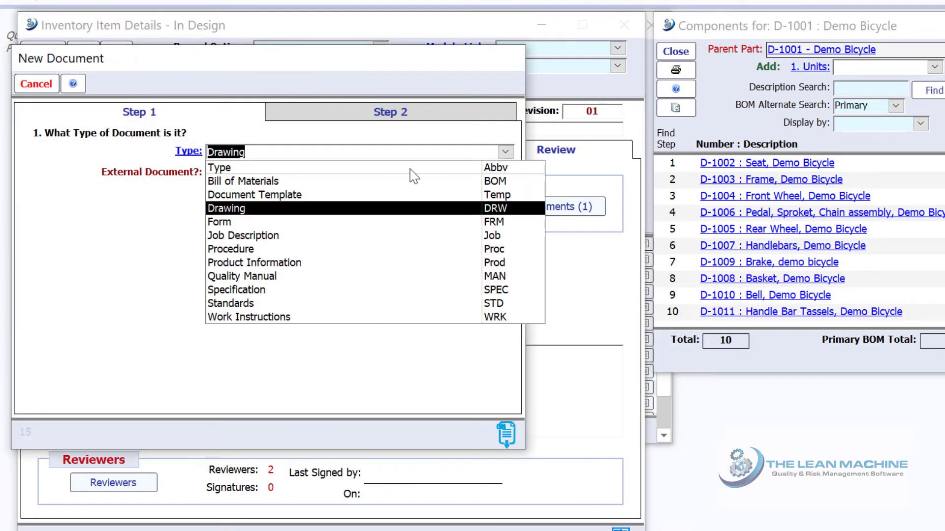
{"action": "left_click", "coordinate": [253, 206]}
{"action": "left_click", "coordinate": [491, 219]}
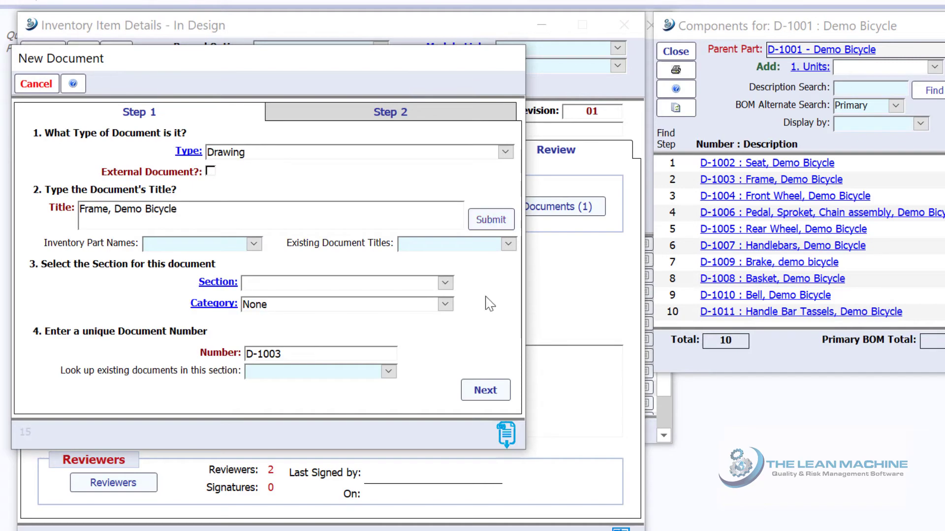
- Assign the new D-1003 document to section 5 - Production, choose its category, and save it with the default process owner
{"action": "left_click", "coordinate": [446, 283]}
{"action": "left_click", "coordinate": [423, 360]}
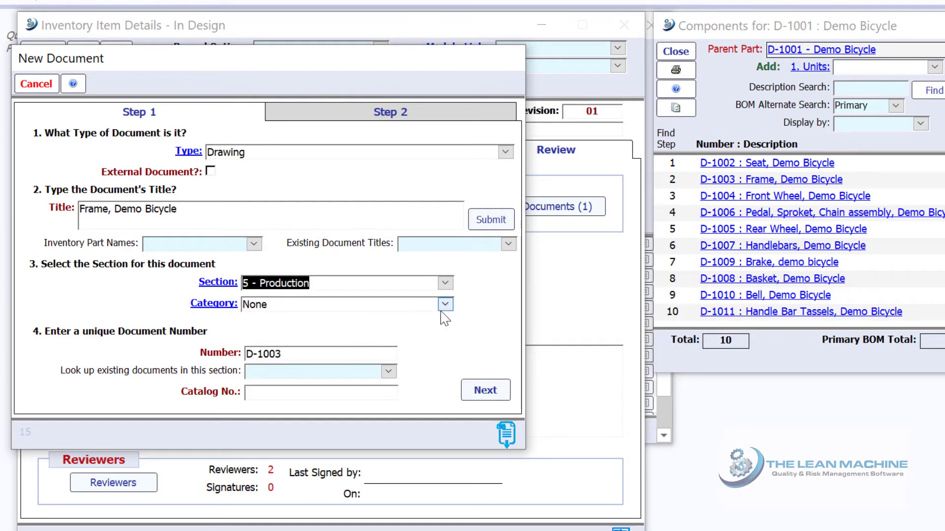
{"action": "left_click", "coordinate": [445, 304]}
{"action": "left_click", "coordinate": [436, 332]}
{"action": "left_click", "coordinate": [498, 394]}
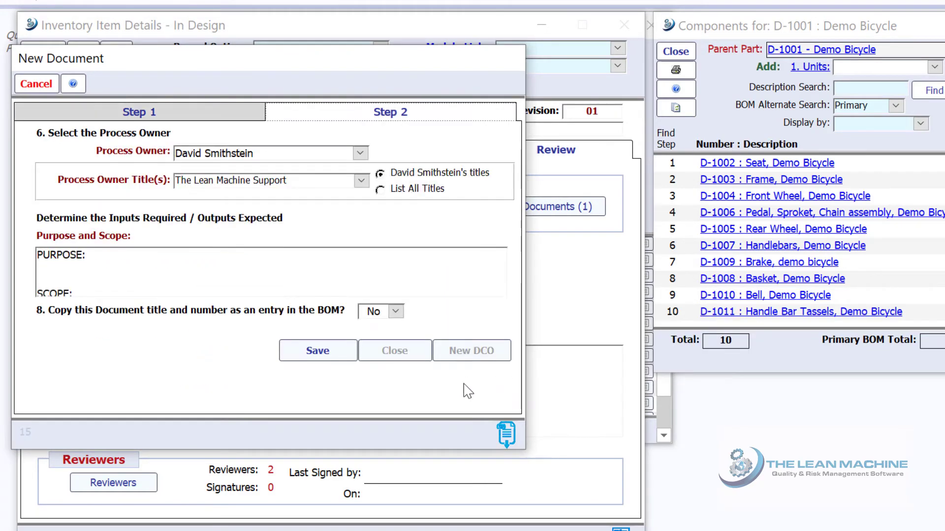
{"action": "left_click", "coordinate": [305, 349]}
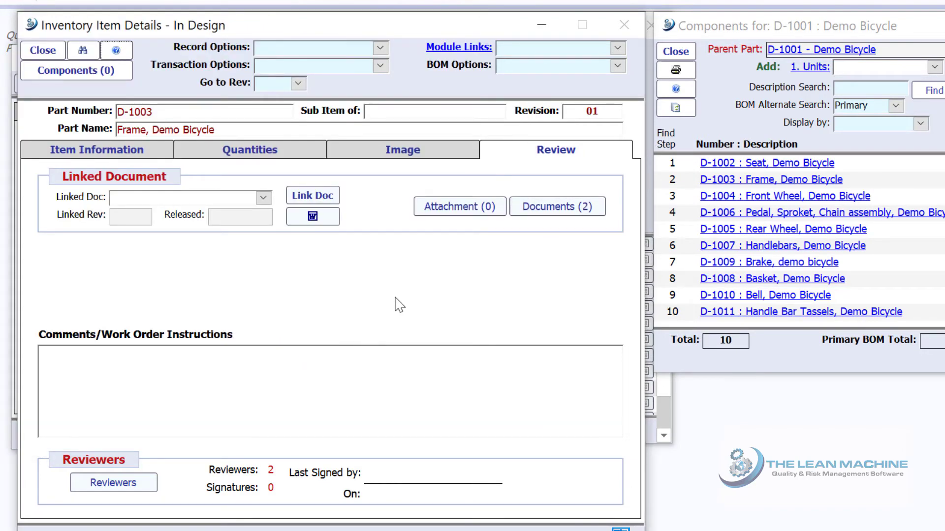
- Link the D-1003 Frame, Demo Bicycle document to parent part D-1001 in its related documents, and close the list
{"action": "left_click", "coordinate": [791, 49]}
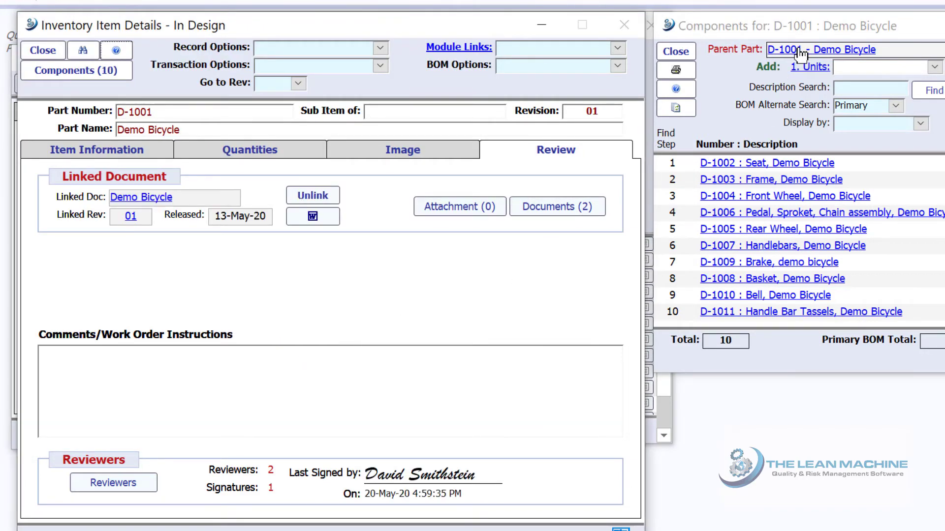
{"action": "left_click", "coordinate": [556, 206]}
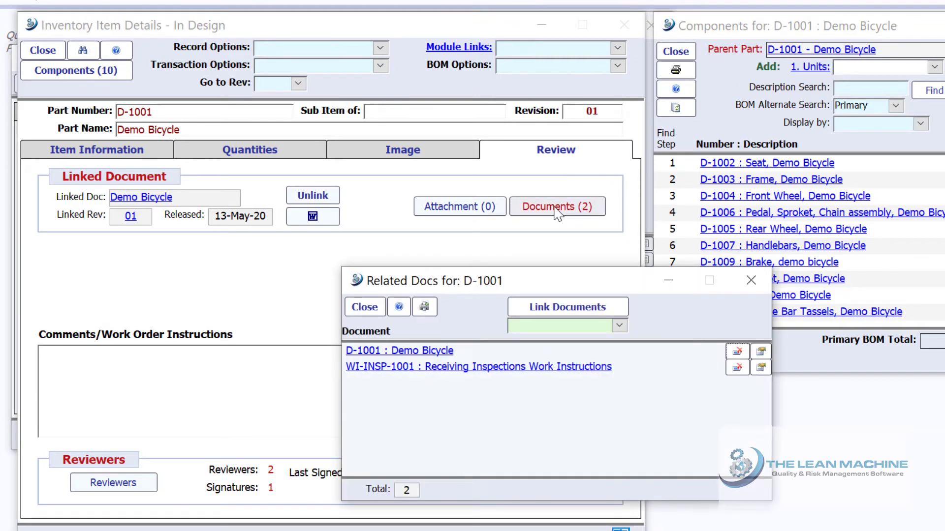
{"action": "left_click", "coordinate": [619, 325]}
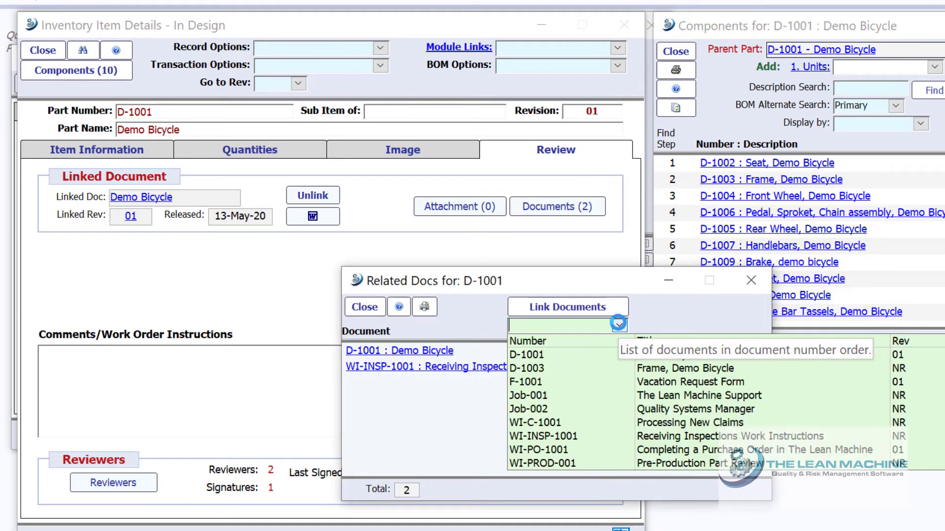
{"action": "left_click", "coordinate": [643, 369]}
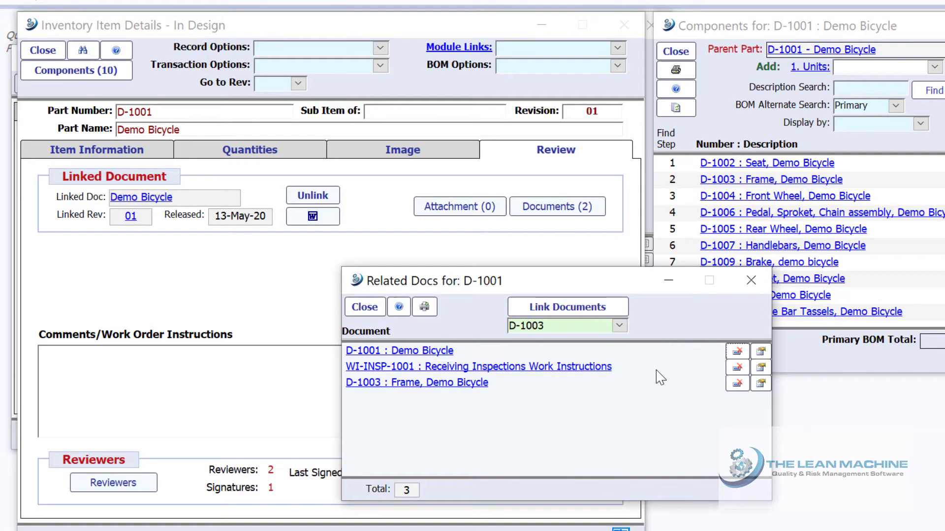
{"action": "left_click", "coordinate": [364, 307]}
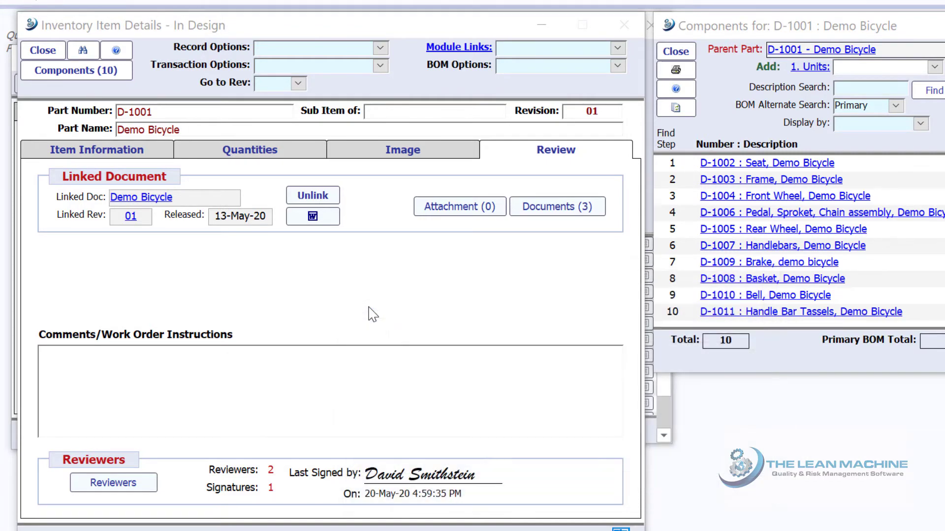
- Open the NCR records linked to D-1001, view the rejected material record for the D-1002 seat, and close both
{"action": "left_click", "coordinate": [617, 49]}
{"action": "left_click", "coordinate": [546, 160]}
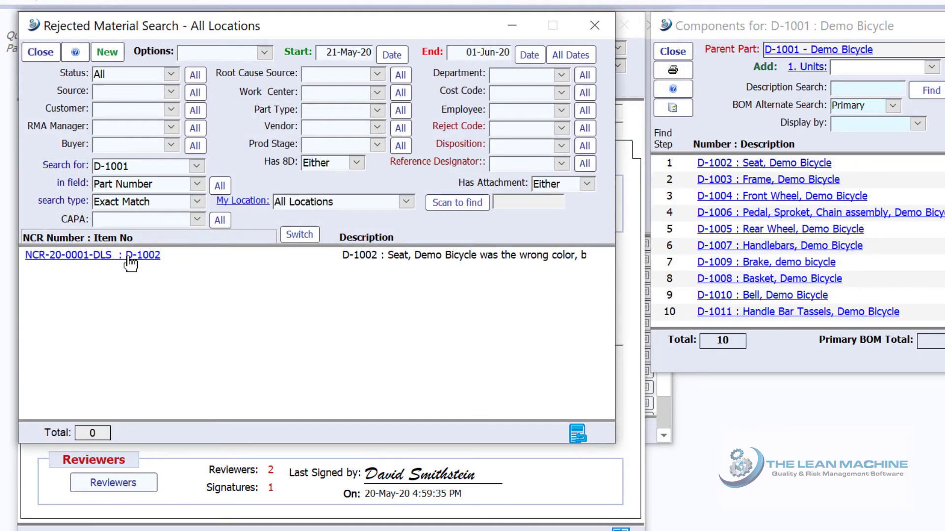
{"action": "left_click", "coordinate": [131, 263]}
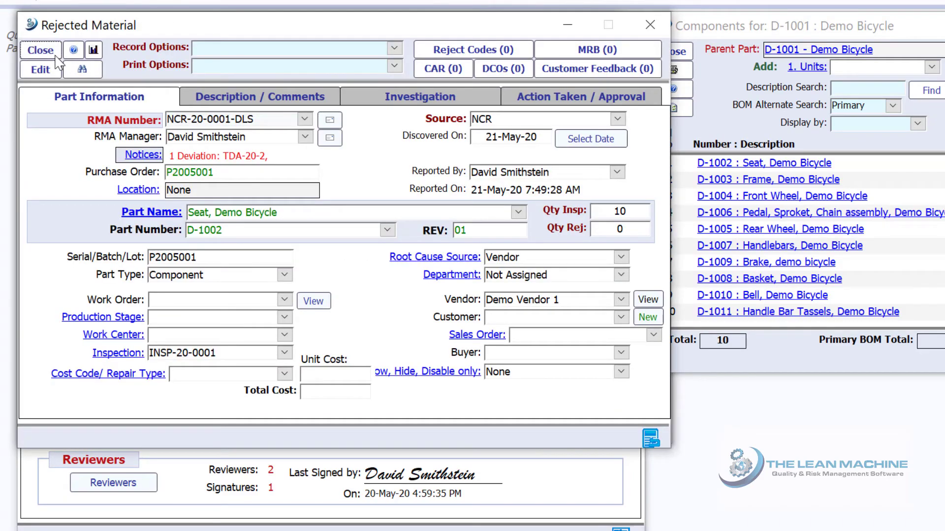
{"action": "left_click", "coordinate": [55, 54]}
{"action": "left_click", "coordinate": [40, 53]}
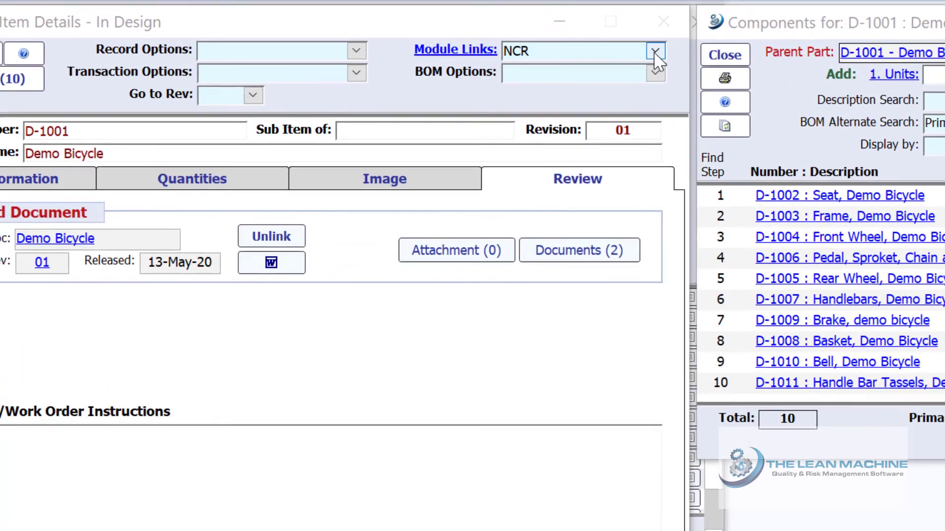
- Open the equipment linked to D-1001 and view the record of equipment E-1001
{"action": "left_click", "coordinate": [616, 48]}
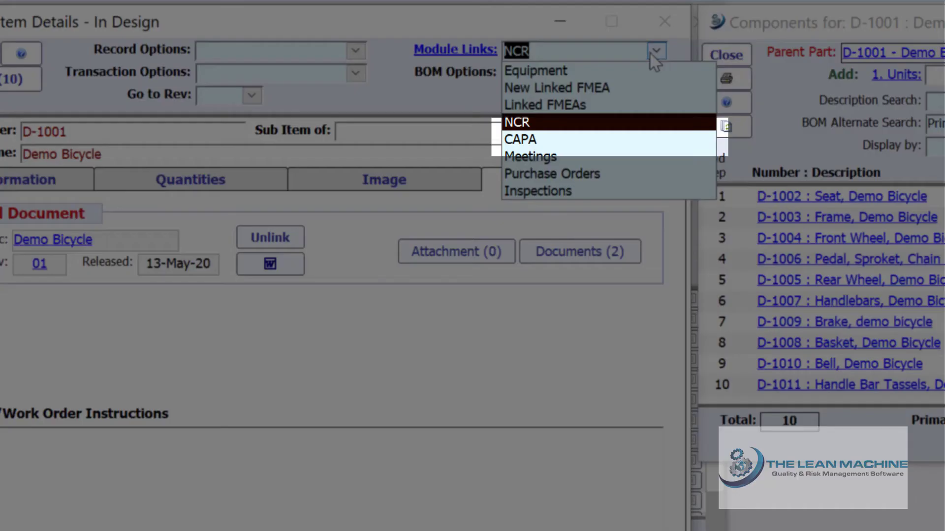
{"action": "left_click", "coordinate": [580, 71]}
{"action": "left_click", "coordinate": [235, 156]}
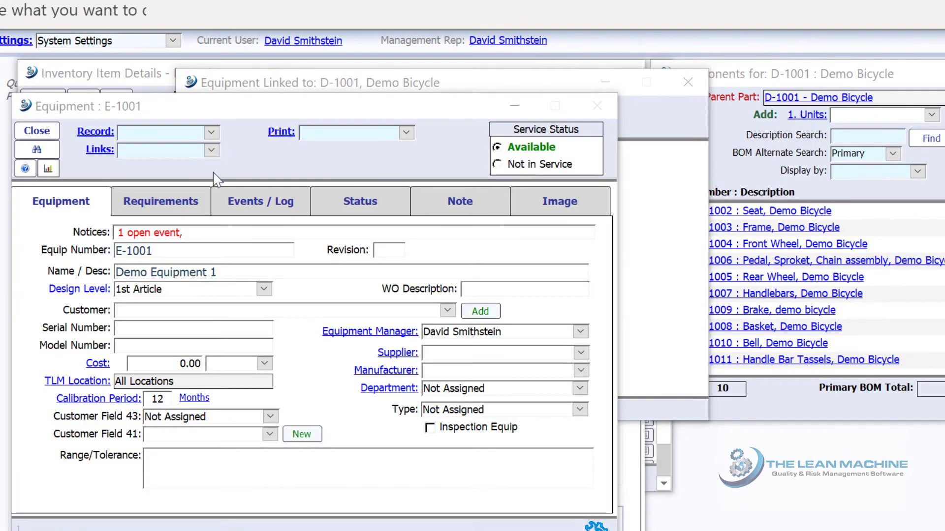
- View the maintenance task record in E-1001's open events, and close the event, equipment record and linked equipment list
{"action": "left_click", "coordinate": [220, 202]}
{"action": "left_click", "coordinate": [161, 424]}
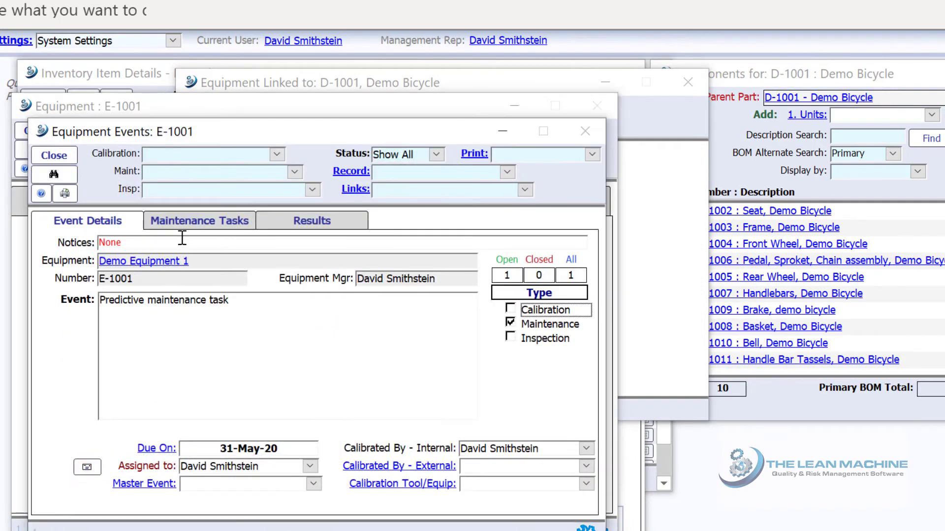
{"action": "left_click", "coordinate": [183, 220]}
{"action": "left_click", "coordinate": [134, 324]}
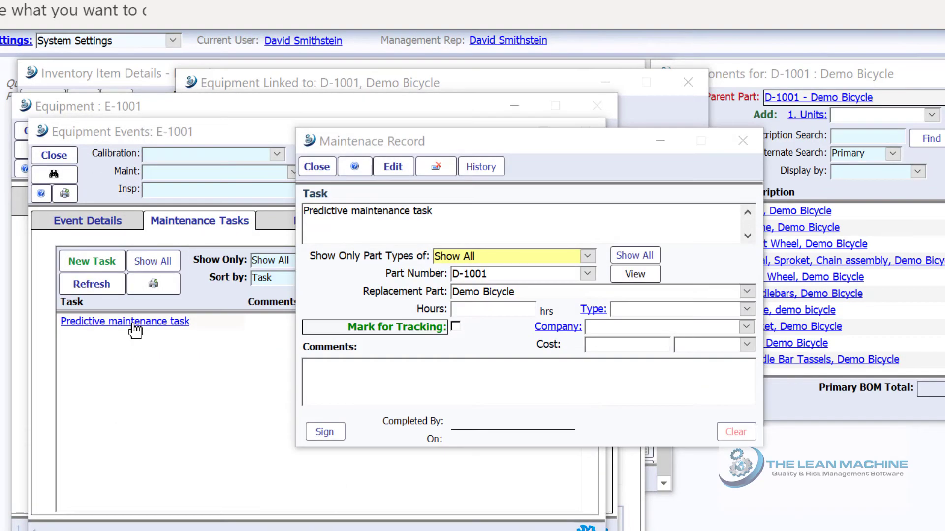
{"action": "left_click", "coordinate": [316, 166]}
{"action": "left_click", "coordinate": [72, 156]}
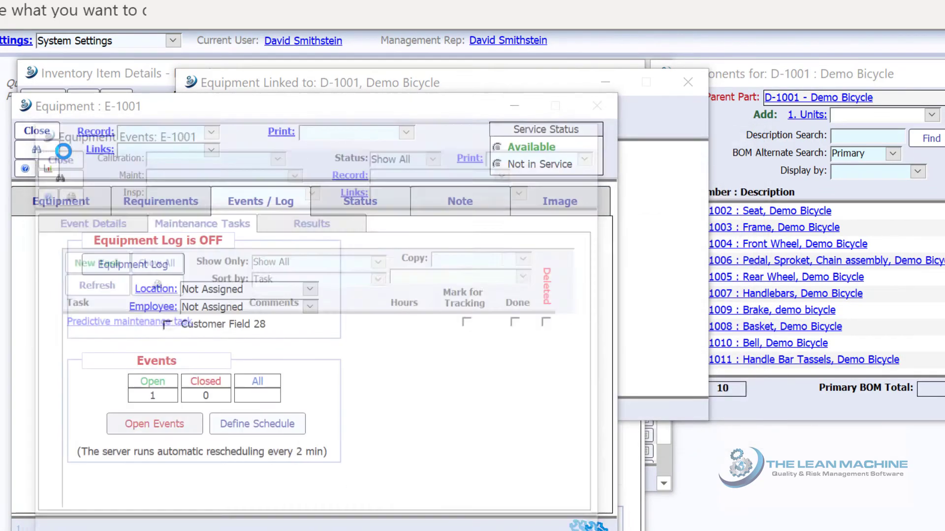
{"action": "left_click", "coordinate": [37, 130]}
{"action": "left_click", "coordinate": [198, 109]}
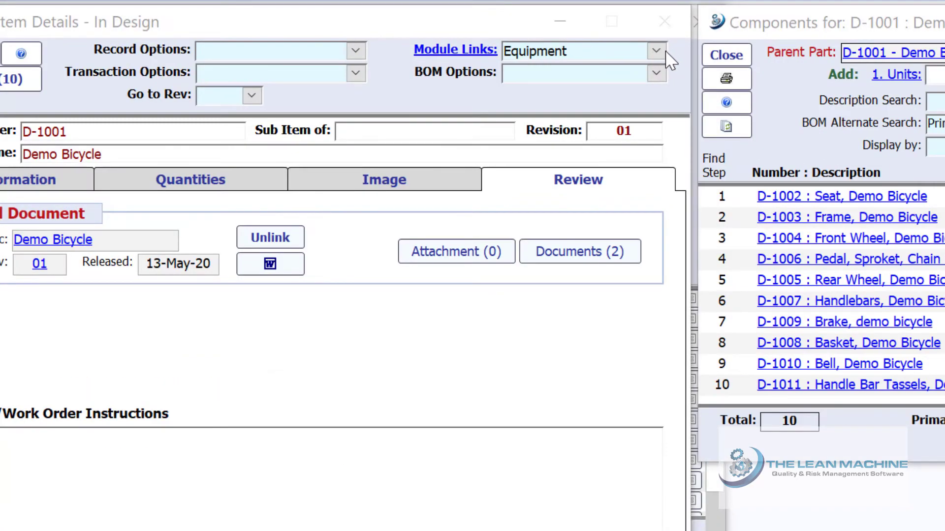
- Open the meetings linked to D-1001, view the meeting, metrics and details pages of MAN-20-001, and close both
{"action": "left_click", "coordinate": [617, 96]}
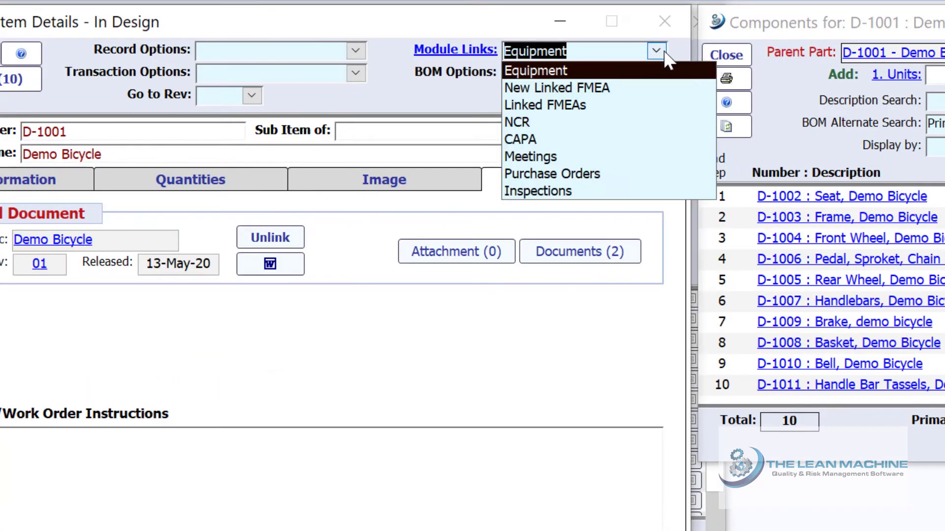
{"action": "left_click", "coordinate": [570, 154]}
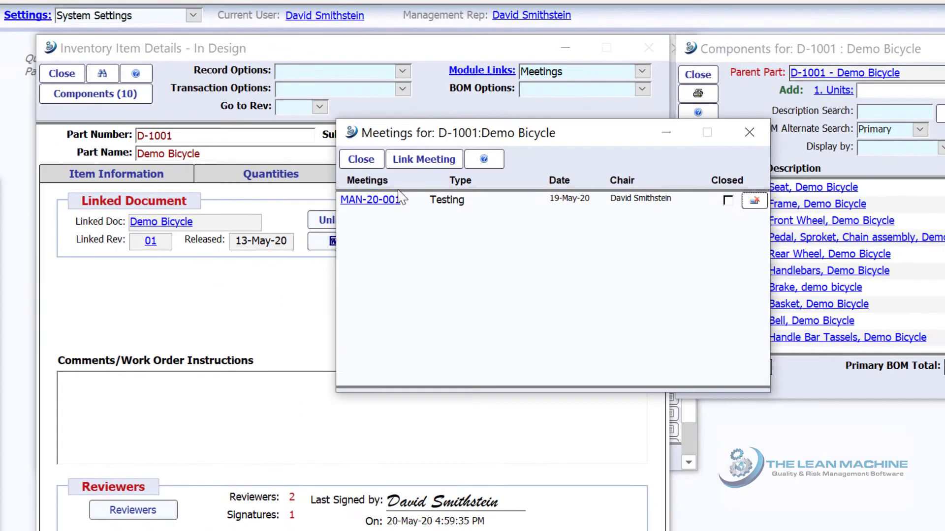
{"action": "left_click", "coordinate": [385, 201]}
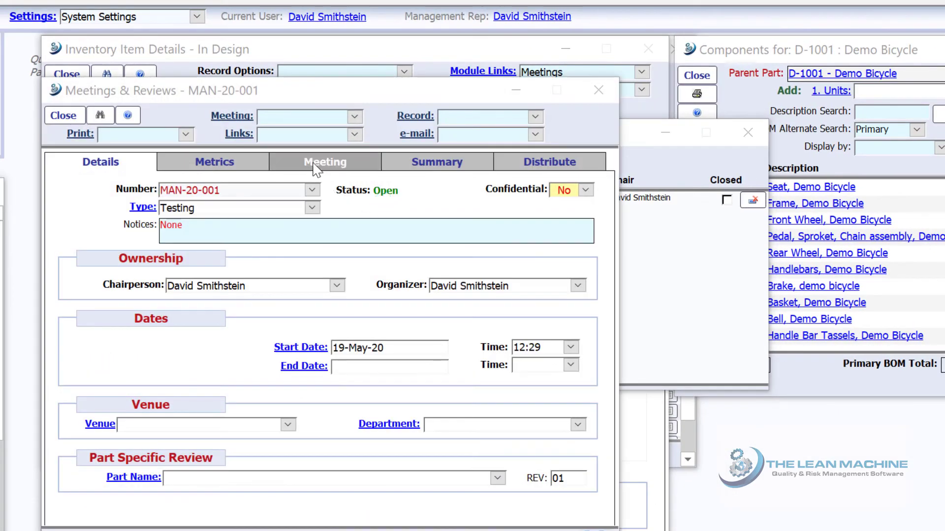
{"action": "left_click", "coordinate": [315, 164]}
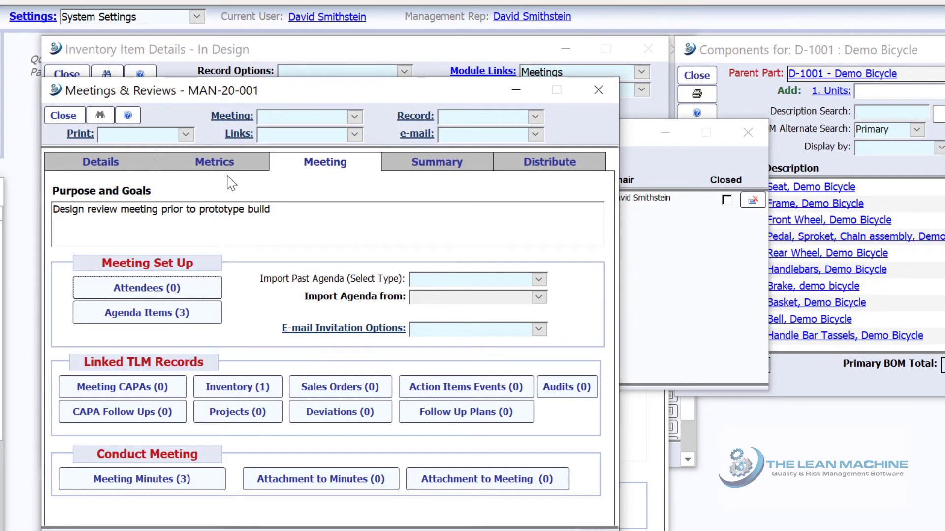
{"action": "left_click", "coordinate": [213, 167]}
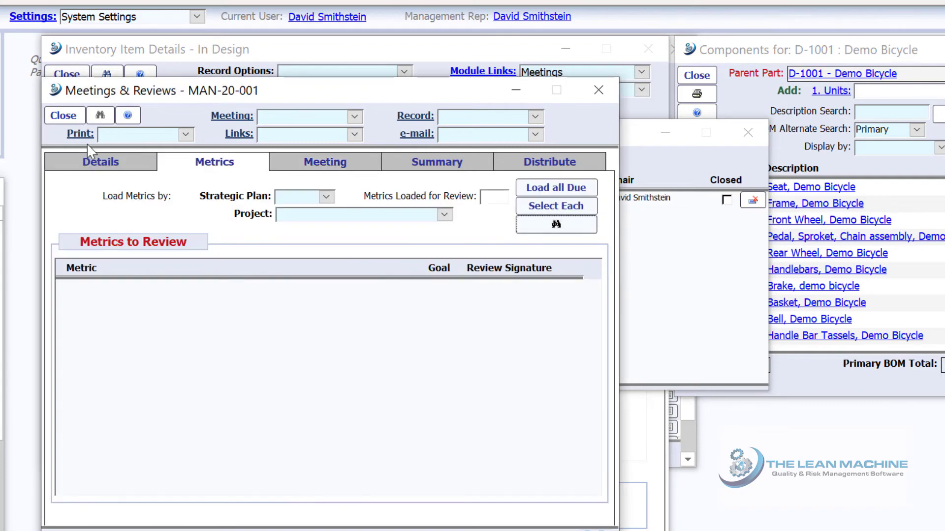
{"action": "left_click", "coordinate": [87, 166]}
{"action": "left_click", "coordinate": [76, 117]}
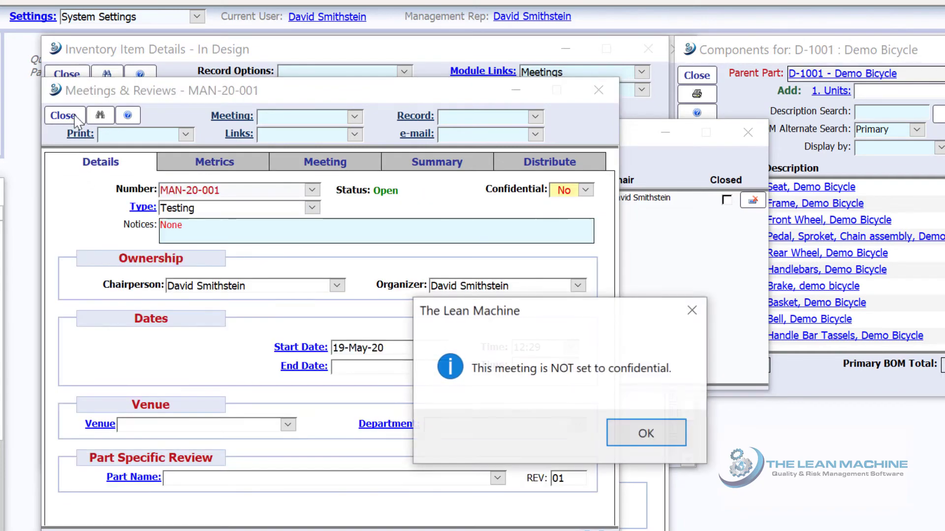
{"action": "left_click", "coordinate": [622, 429]}
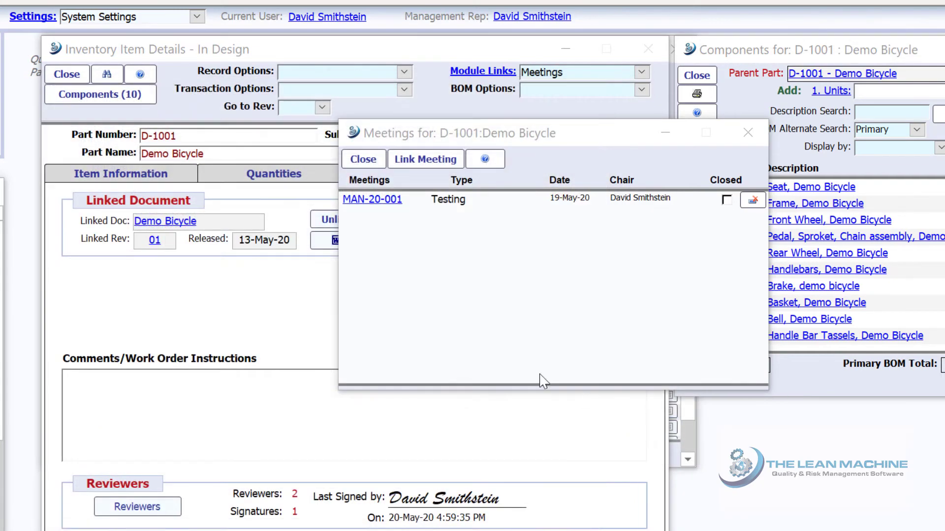
{"action": "left_click", "coordinate": [363, 160]}
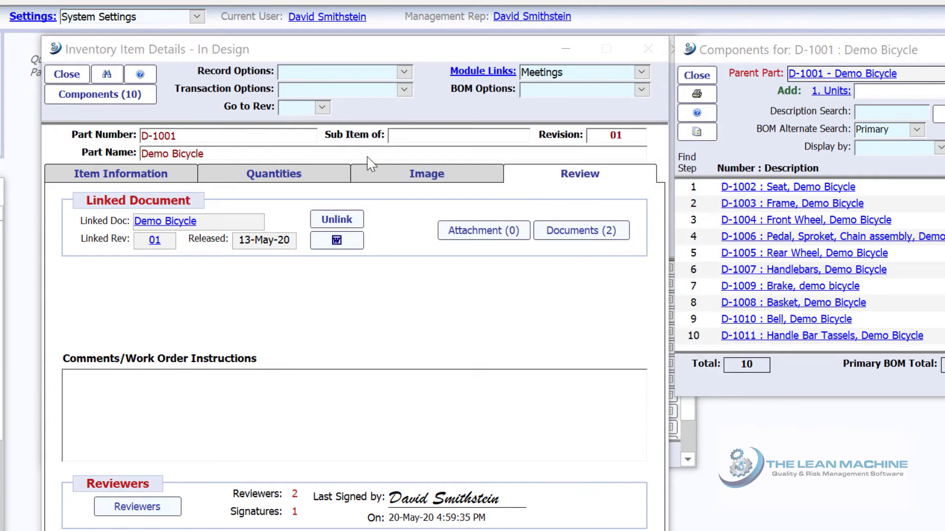
- Set the industry version to Pharma/Nutraceutical in the system settings, view the QuickBooks integration option, and close the settings
{"action": "left_click", "coordinate": [197, 16]}
{"action": "left_click", "coordinate": [143, 127]}
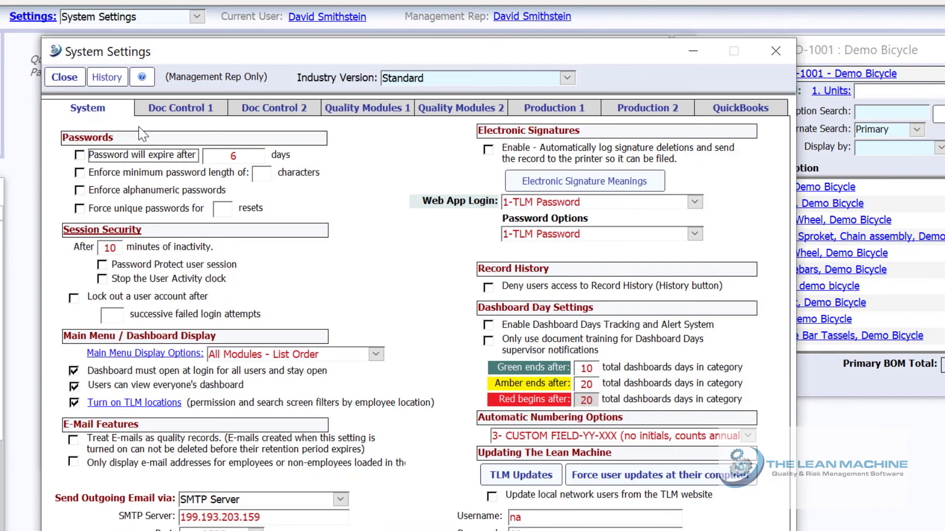
{"action": "left_click", "coordinate": [567, 77]}
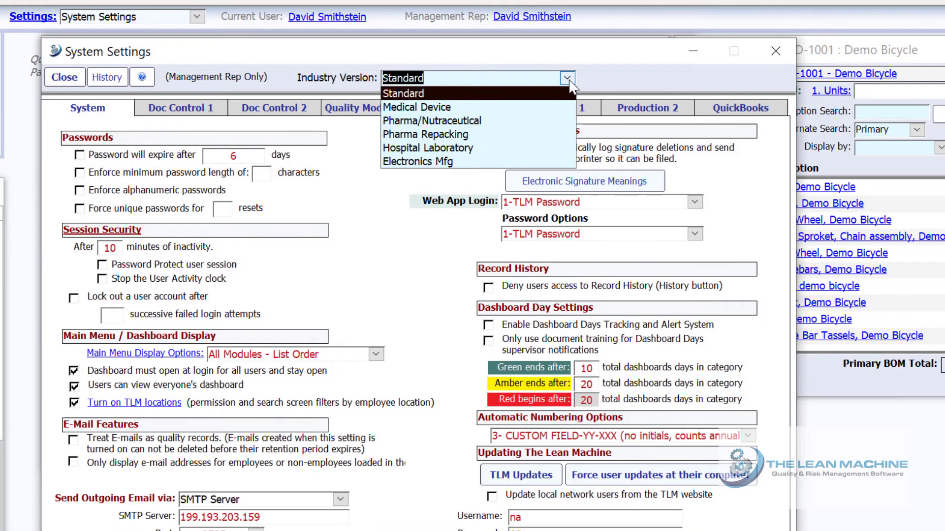
{"action": "left_click", "coordinate": [487, 121]}
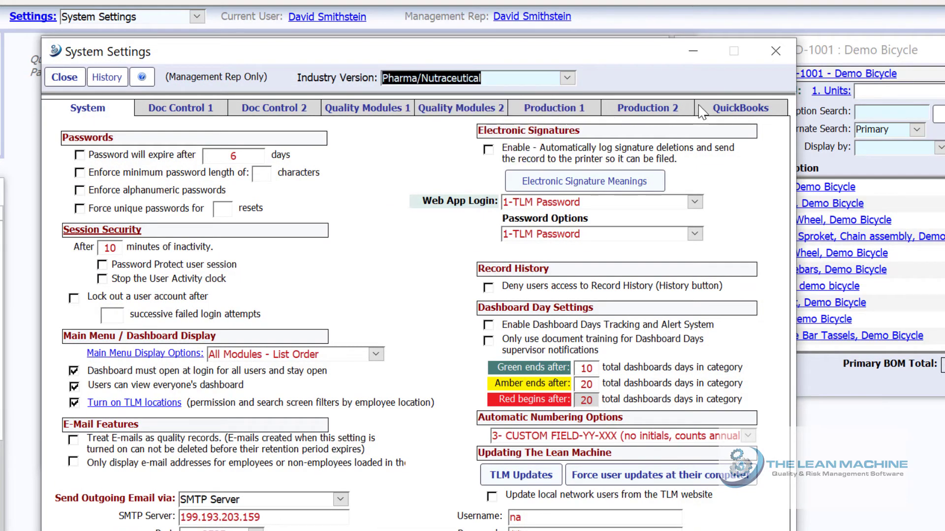
{"action": "left_click", "coordinate": [713, 111]}
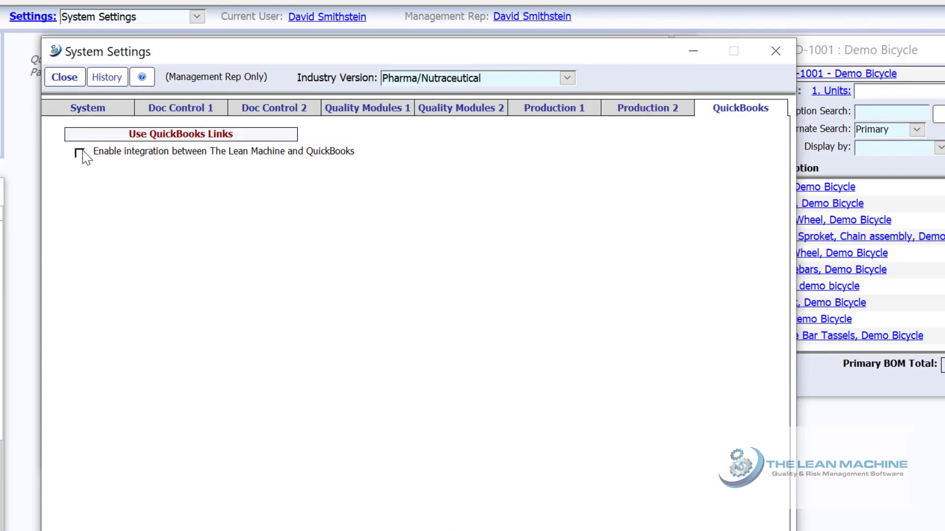
{"action": "left_click", "coordinate": [64, 77]}
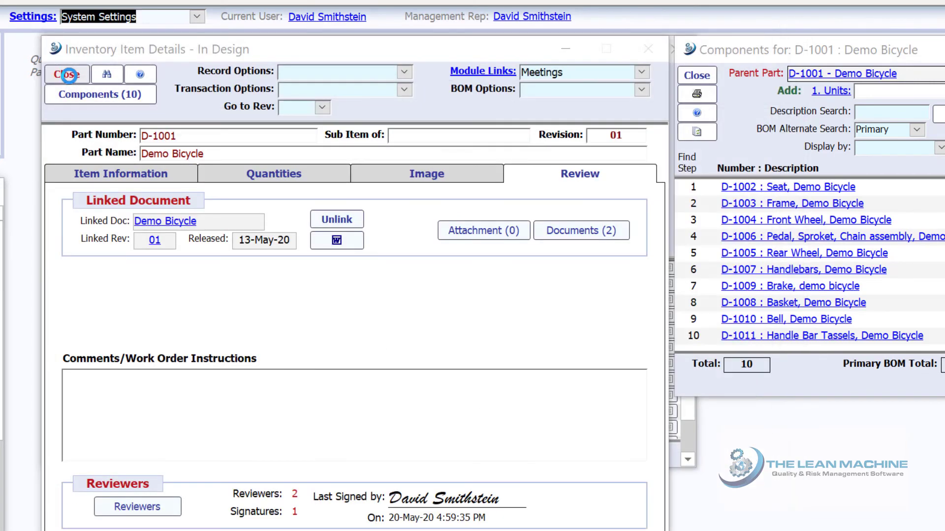
- Open the assembly specs and quotes for D-1001, view the production info, assembly specs and viscosity choices, and close without adding
{"action": "left_click", "coordinate": [642, 90]}
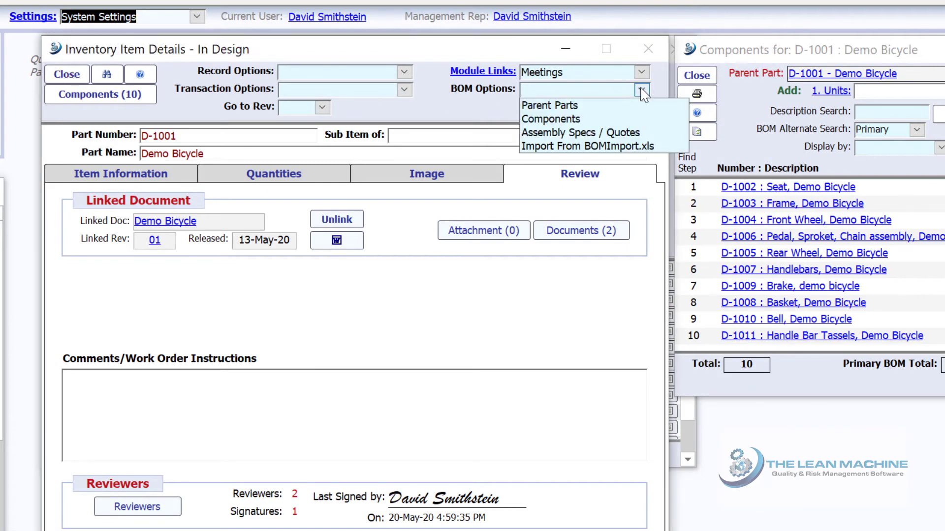
{"action": "left_click", "coordinate": [604, 134]}
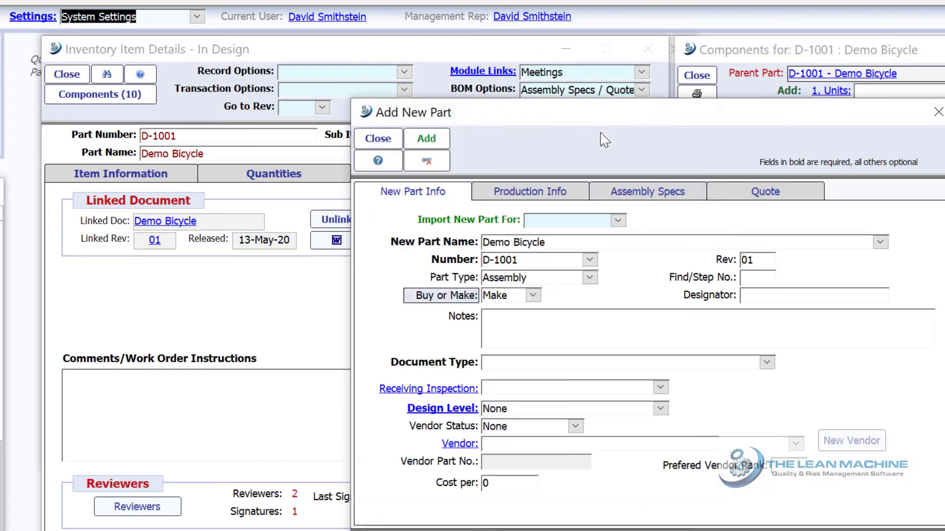
{"action": "left_click", "coordinate": [568, 196]}
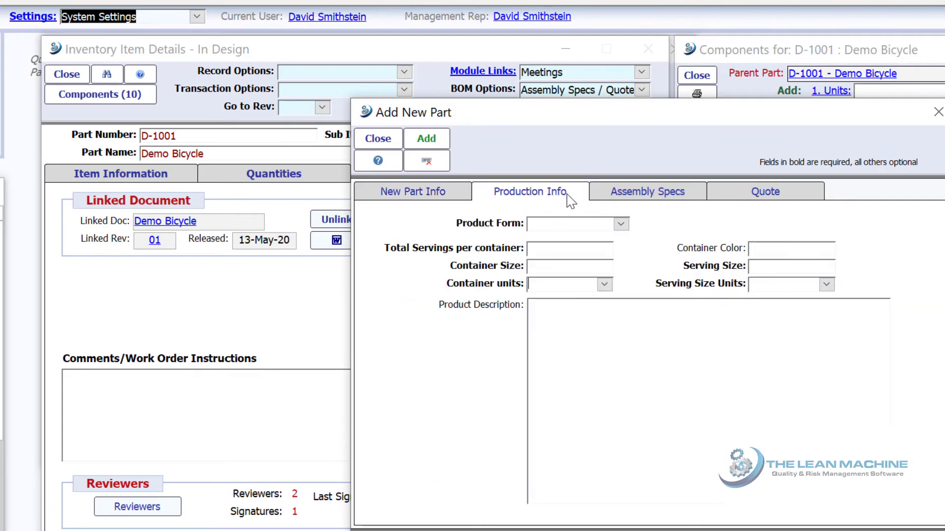
{"action": "left_click", "coordinate": [604, 193]}
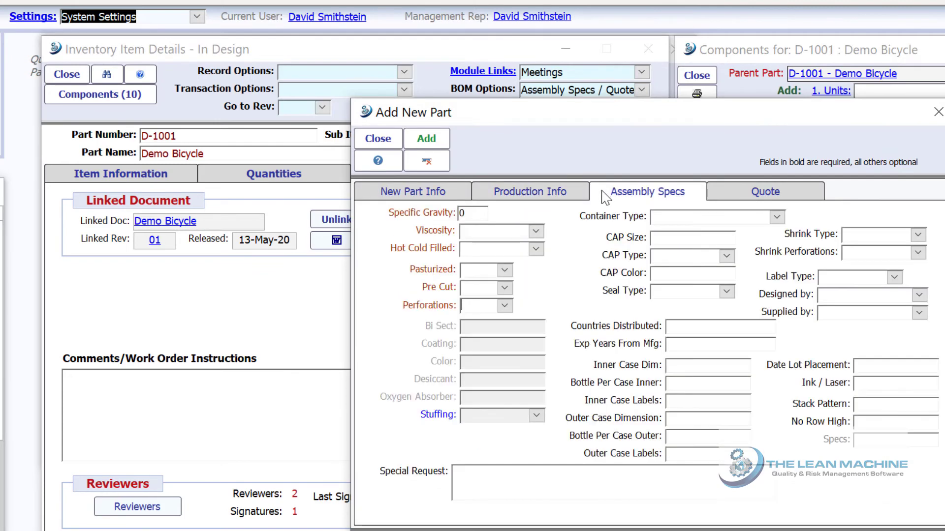
{"action": "left_click", "coordinate": [537, 232]}
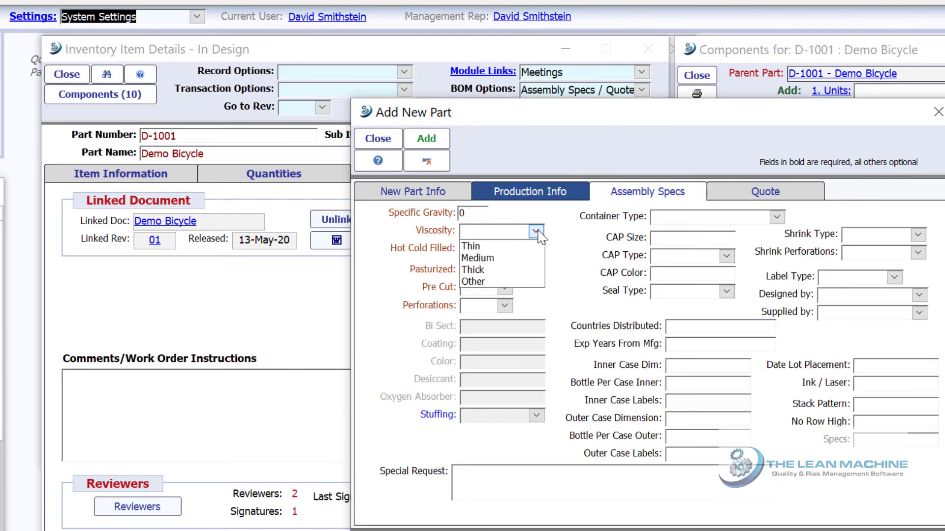
{"action": "left_click", "coordinate": [536, 231]}
{"action": "left_click", "coordinate": [377, 138]}
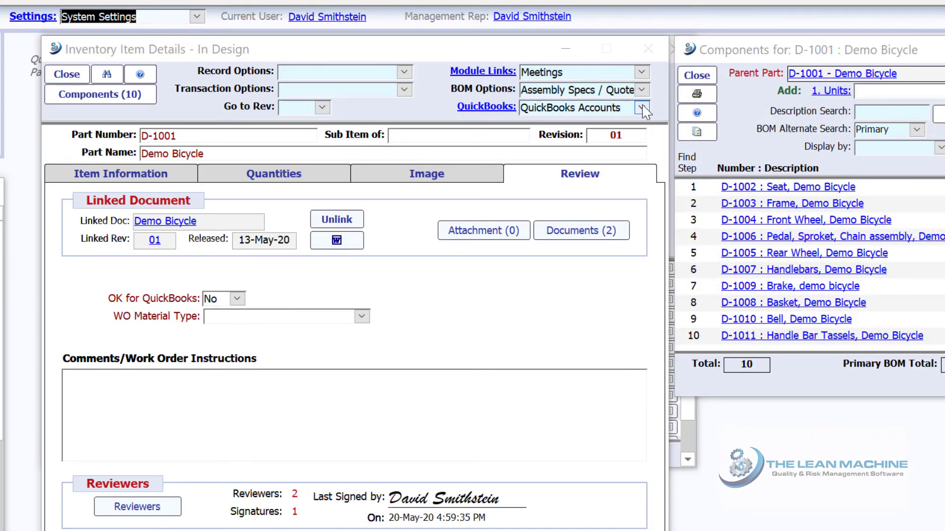
- View the QuickBooks accounts assigned to the Demo Bicycle, close them, and close all open windows
{"action": "left_click", "coordinate": [642, 107]}
{"action": "left_click", "coordinate": [637, 124]}
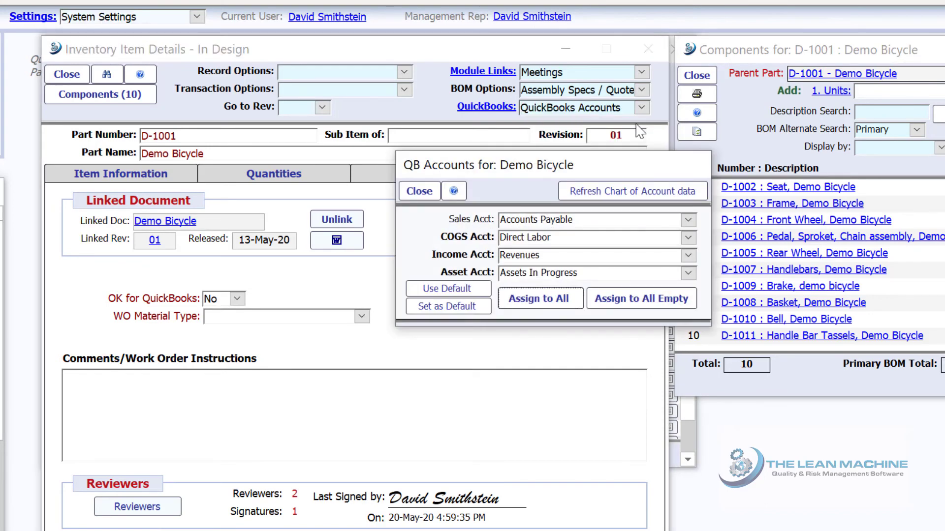
{"action": "left_click", "coordinate": [429, 193]}
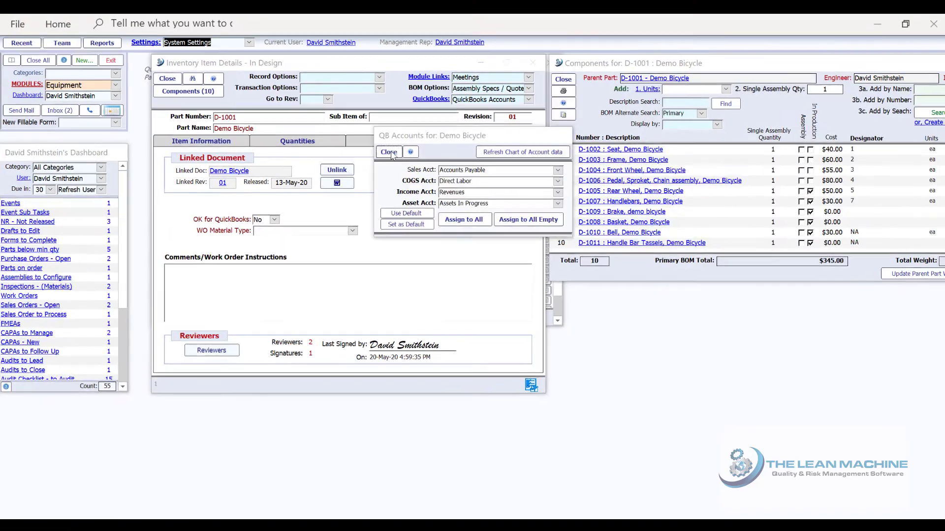
{"action": "left_click", "coordinate": [431, 193]}
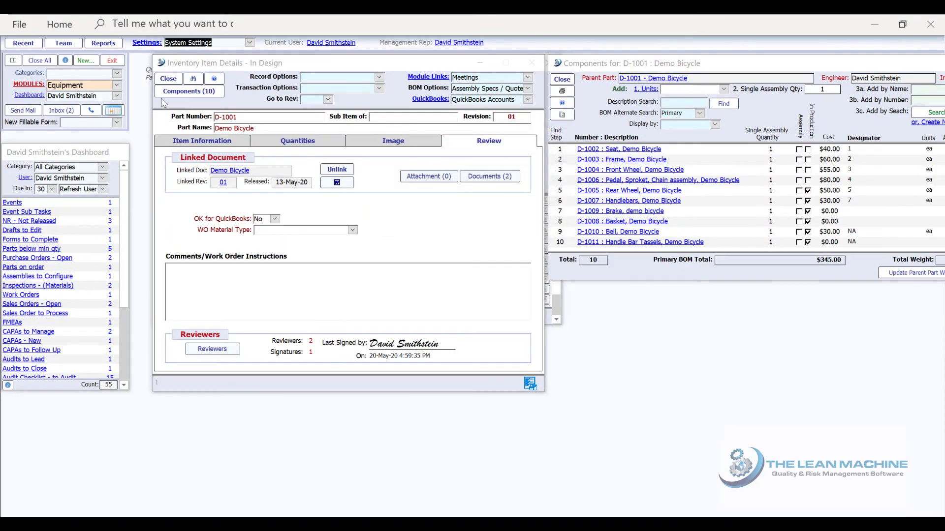
{"action": "left_click", "coordinate": [47, 61]}
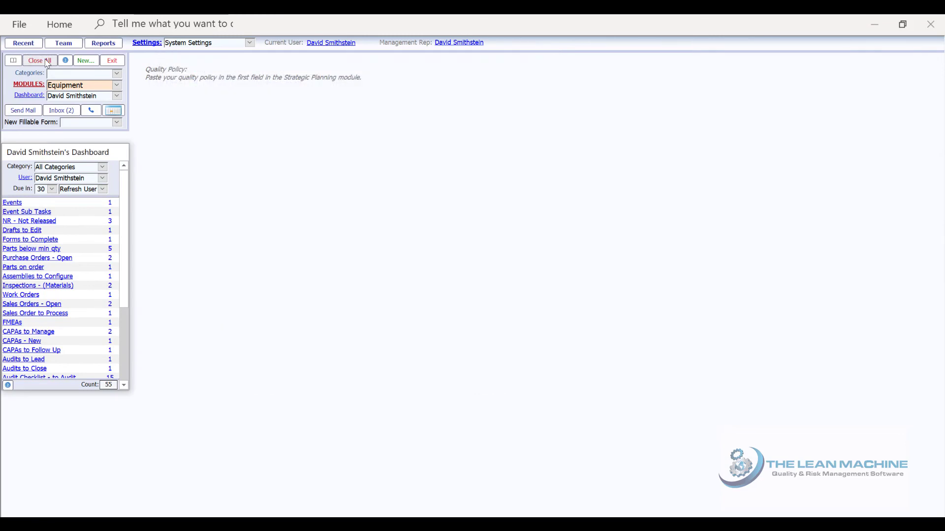